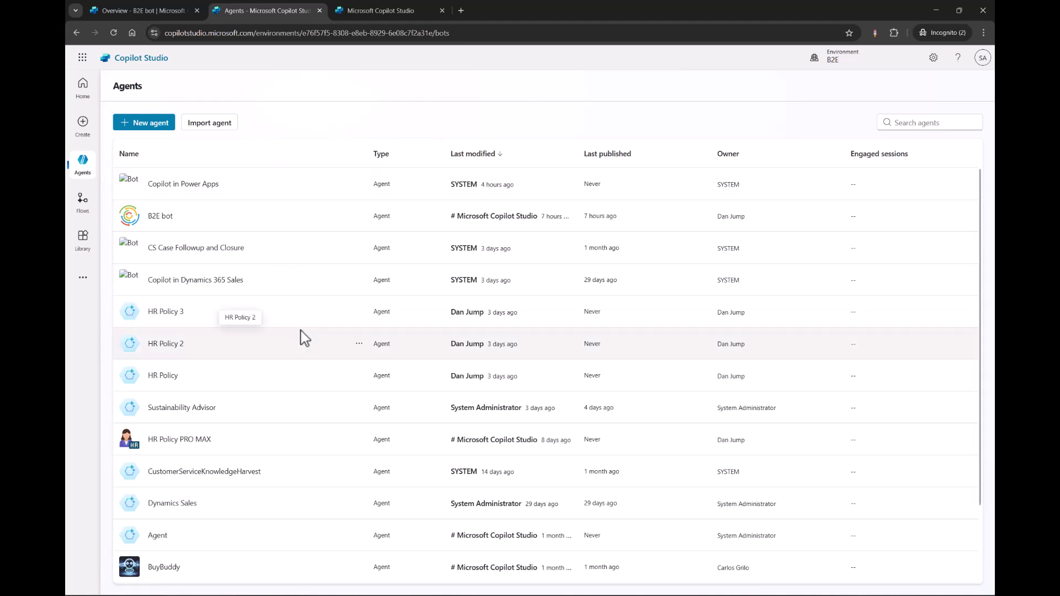
Look through the agents list and bring up the overview of the B2E bot agent.
scroll(305, 338, "down", 2)
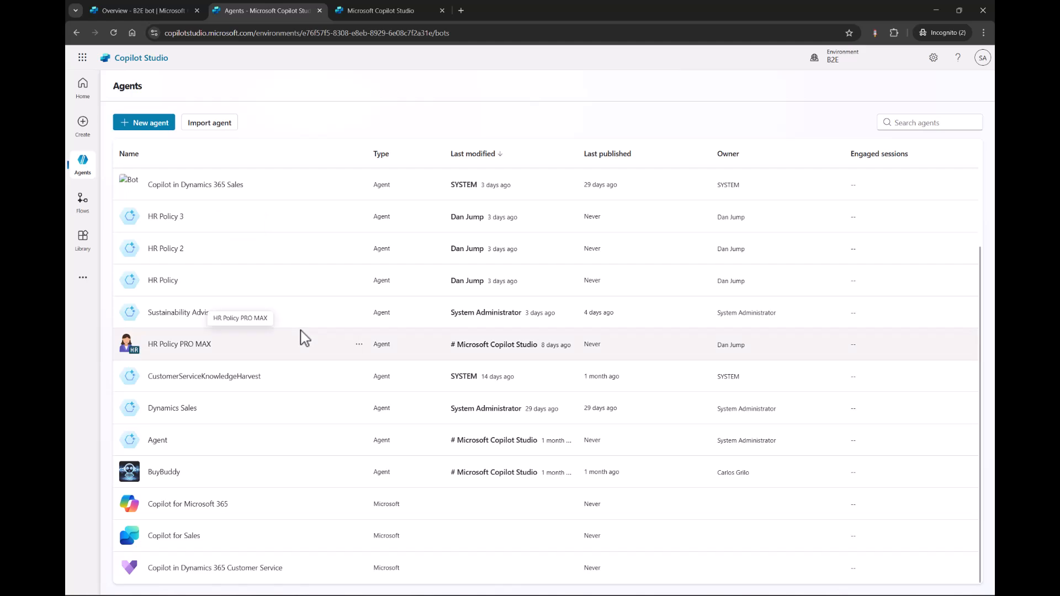
scroll(305, 337, "up", 2)
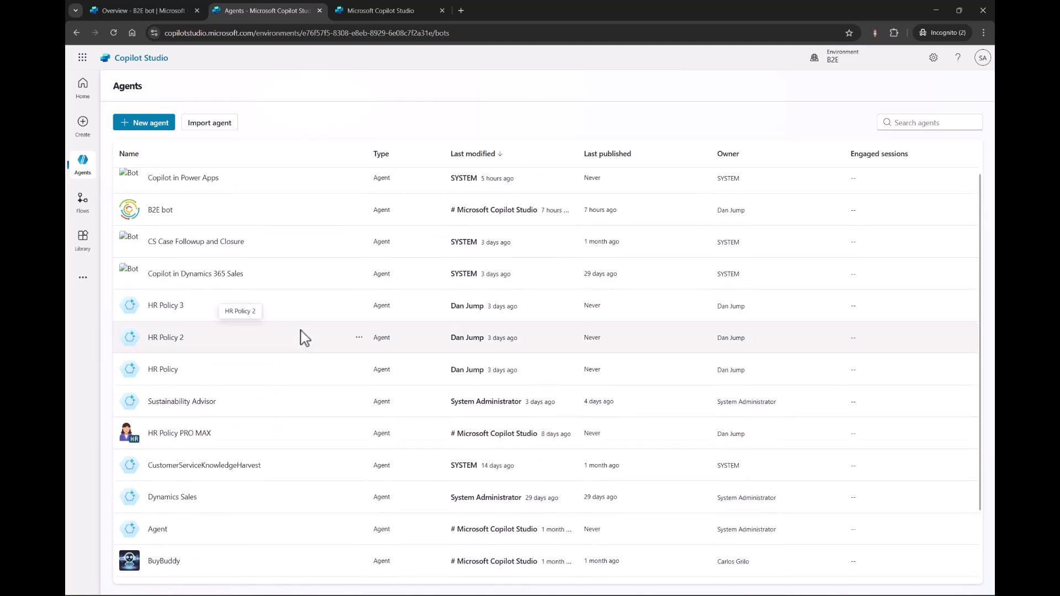
scroll(307, 367, "up", 1)
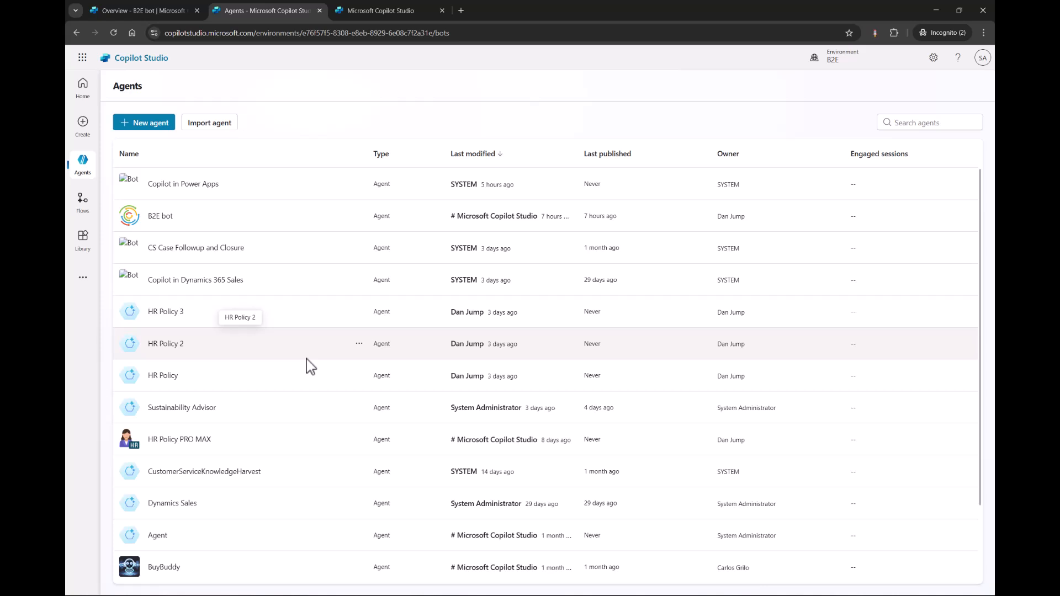
left_click(182, 409)
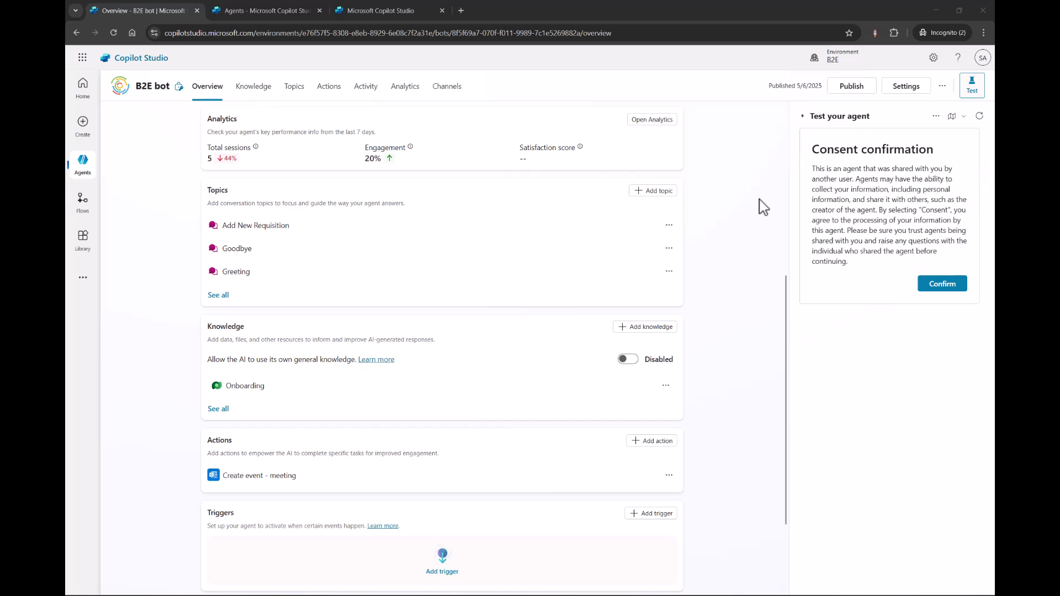
Review the B2E bot overview, reading through its description and general instructions.
scroll(763, 207, "up", 3)
scroll(763, 208, "down", 2)
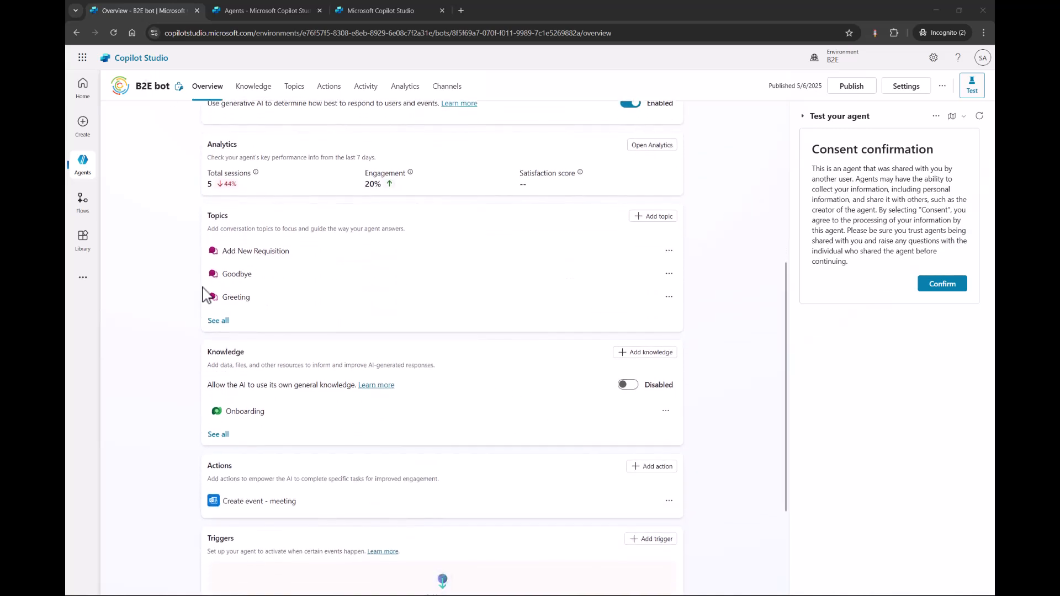
scroll(205, 294, "up", 4)
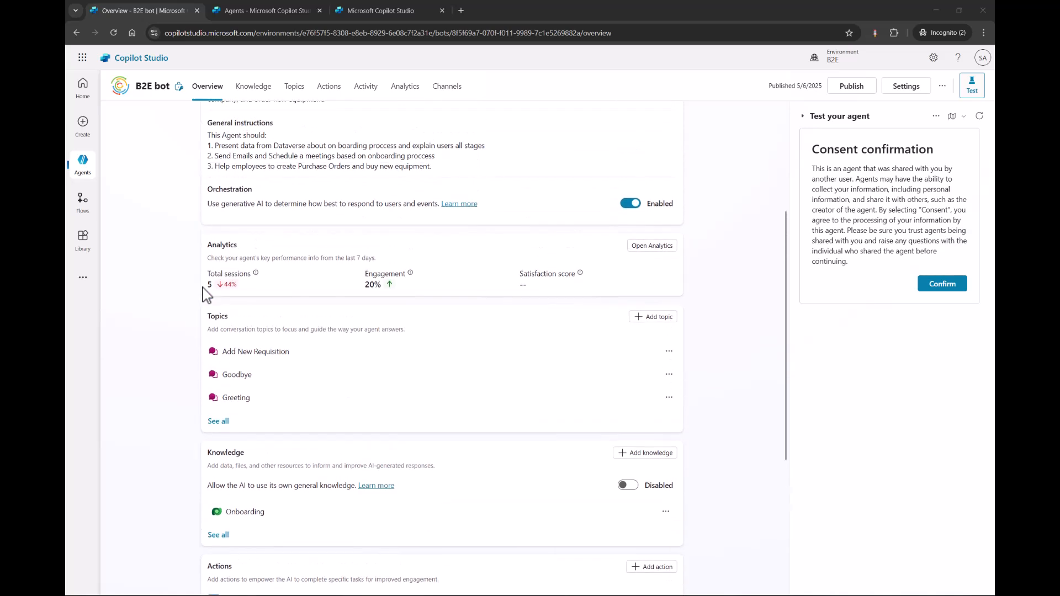
scroll(204, 294, "up", 2)
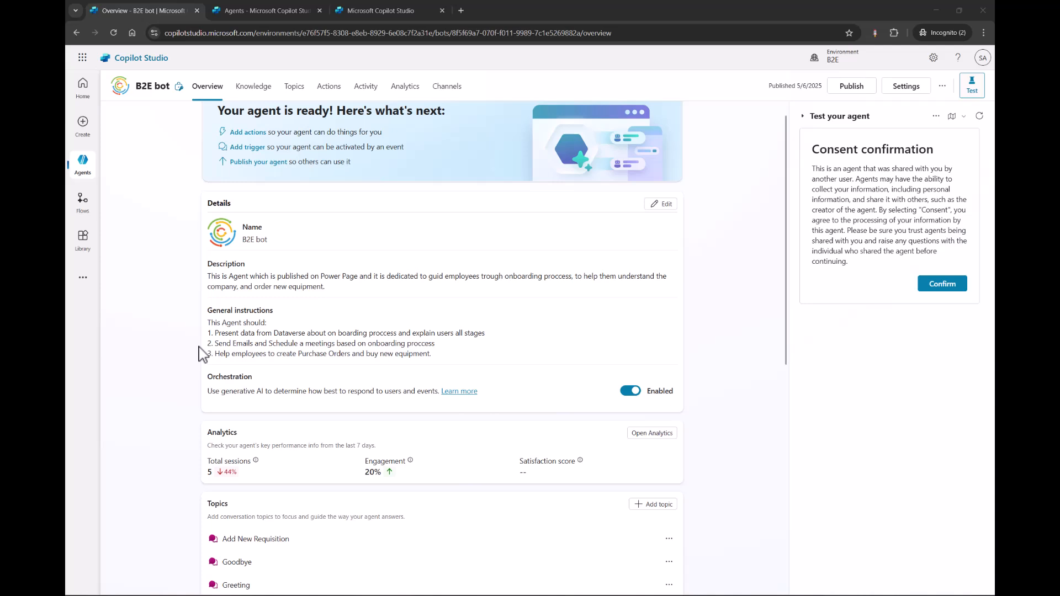
left_click(216, 274)
left_click_drag(337, 290, 208, 276)
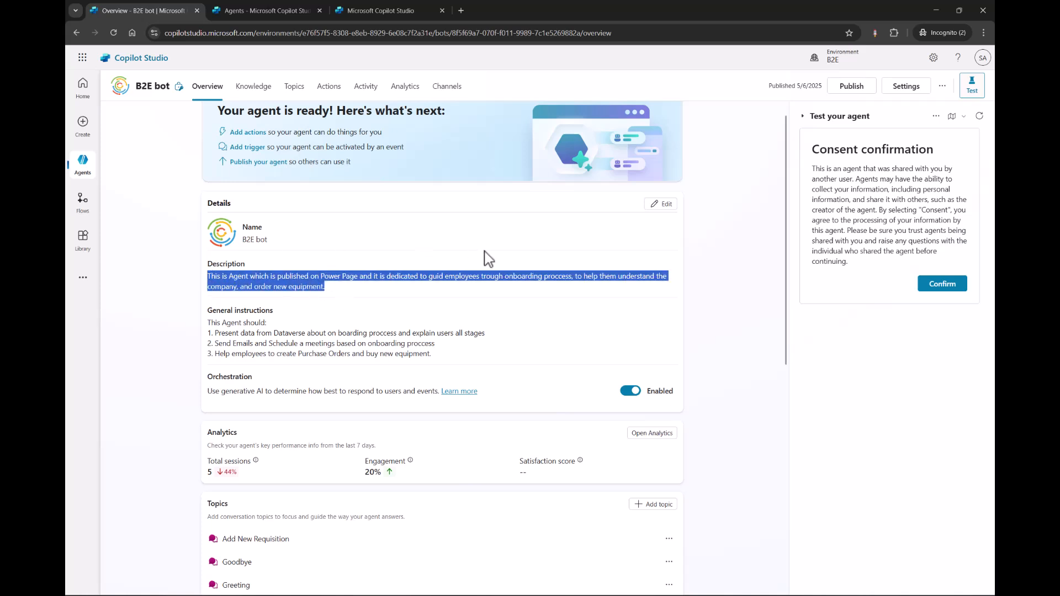
left_click(523, 300)
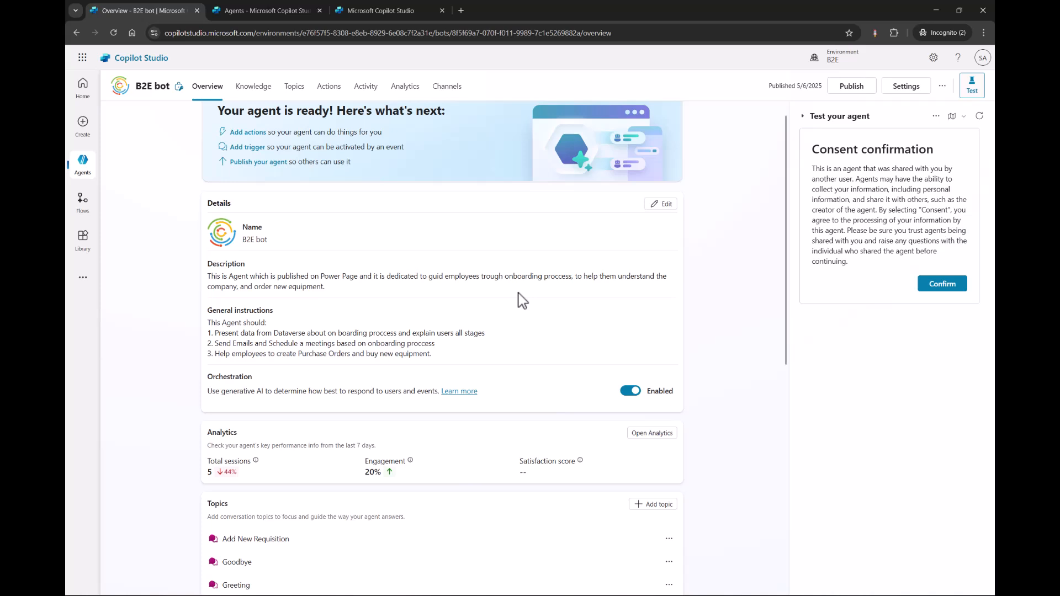
left_click_drag(461, 358, 198, 329)
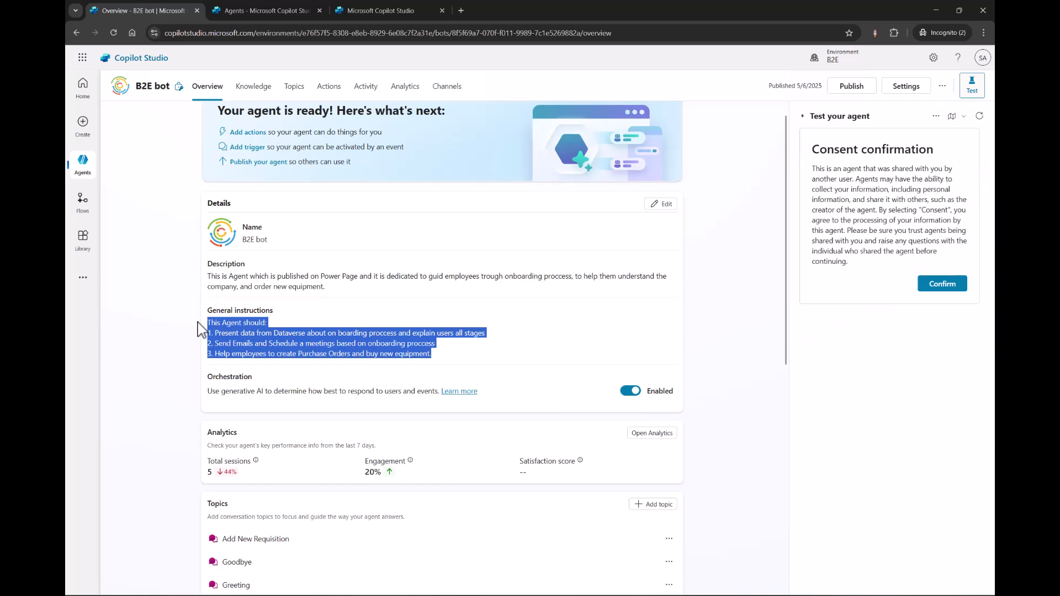
left_click(191, 339)
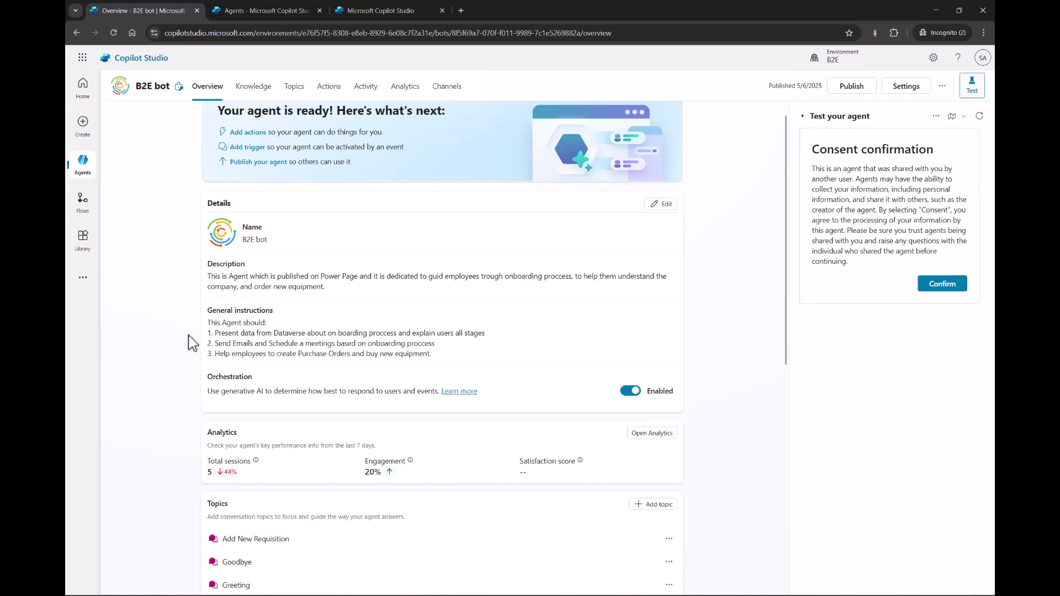
Start adding a new knowledge source to the B2E bot, with Dataverse as its type.
scroll(191, 339, "down", 2)
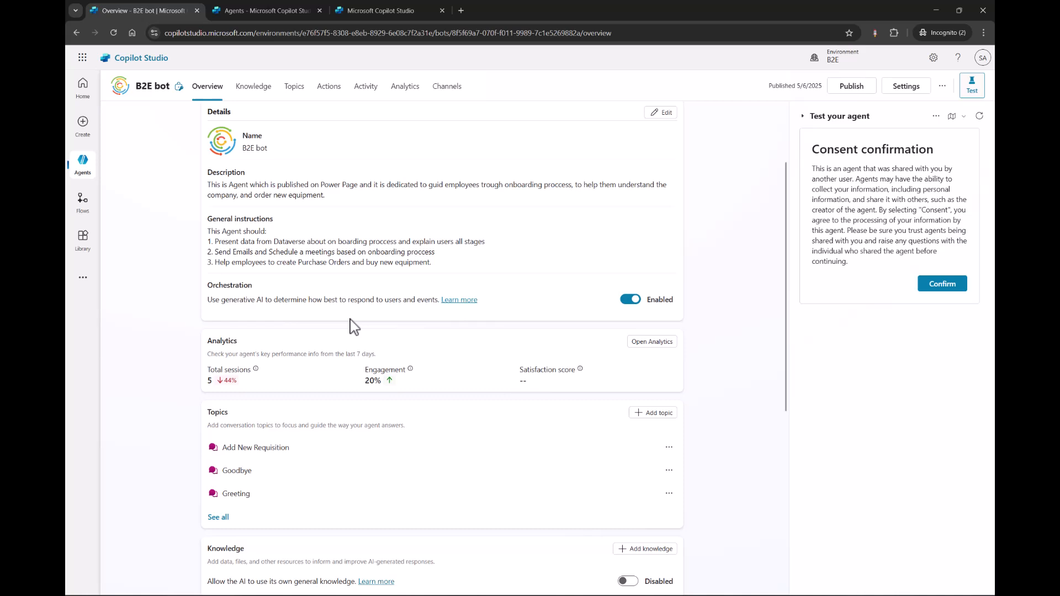
scroll(353, 326, "down", 2)
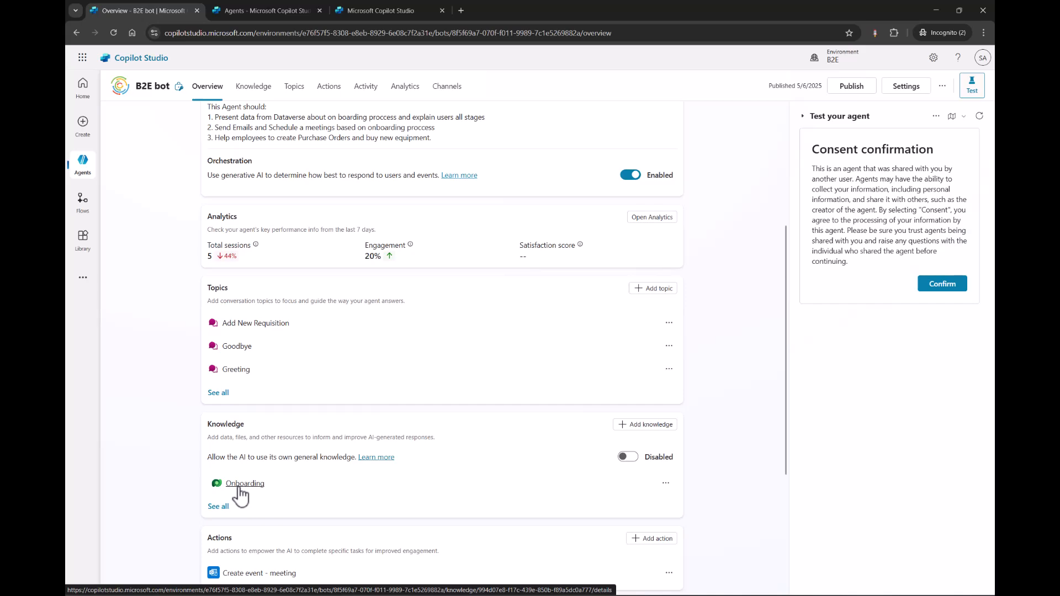
left_click(645, 430)
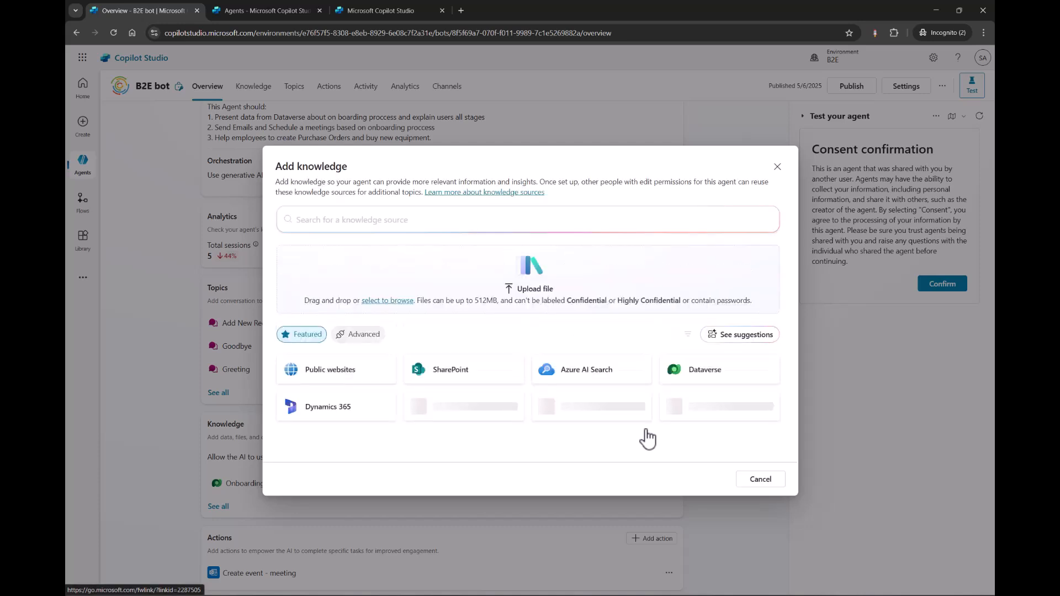
left_click(720, 381)
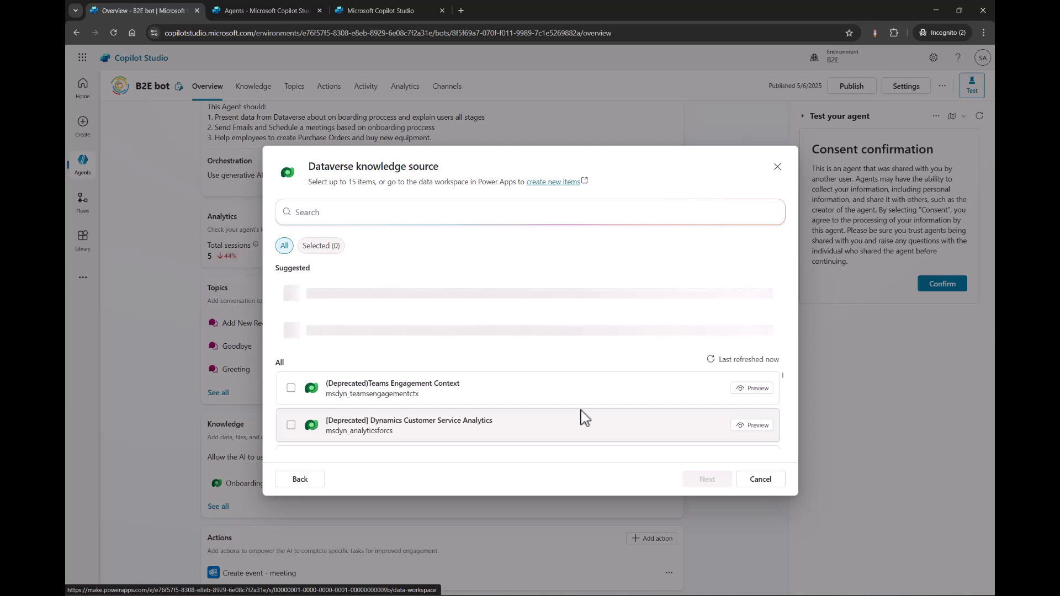
Search the Dataverse items for account, select the suggested Account table and proceed to its configuration details.
scroll(581, 410, "down", 2)
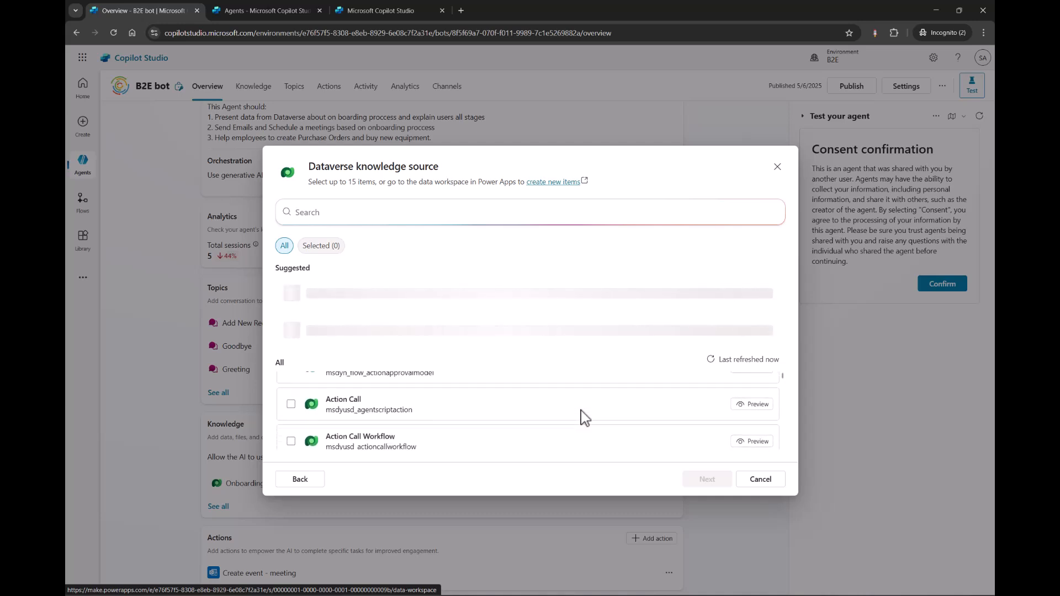
left_click(470, 217)
type("account")
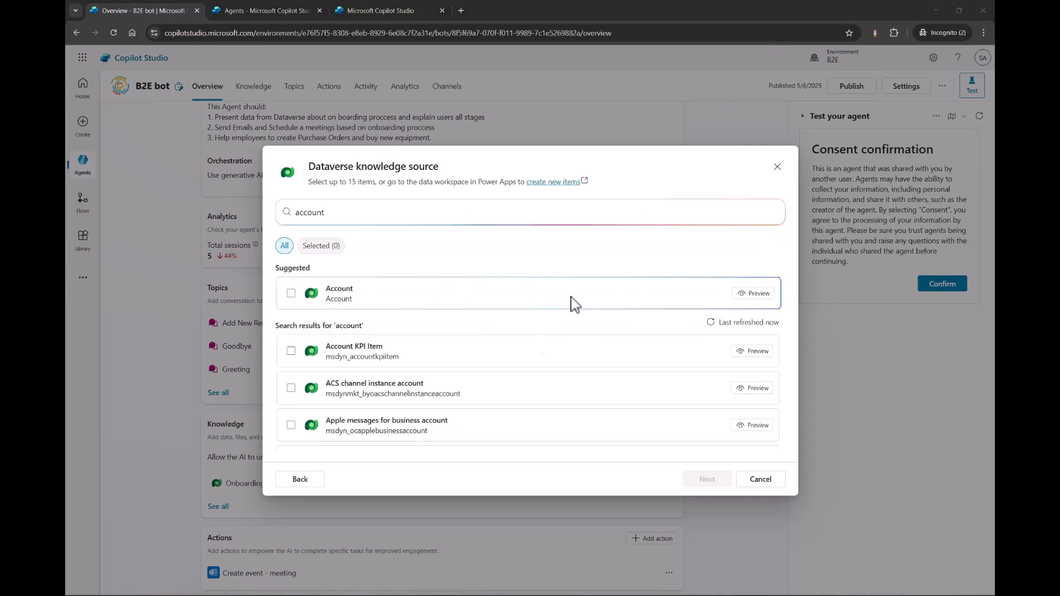
left_click(296, 297)
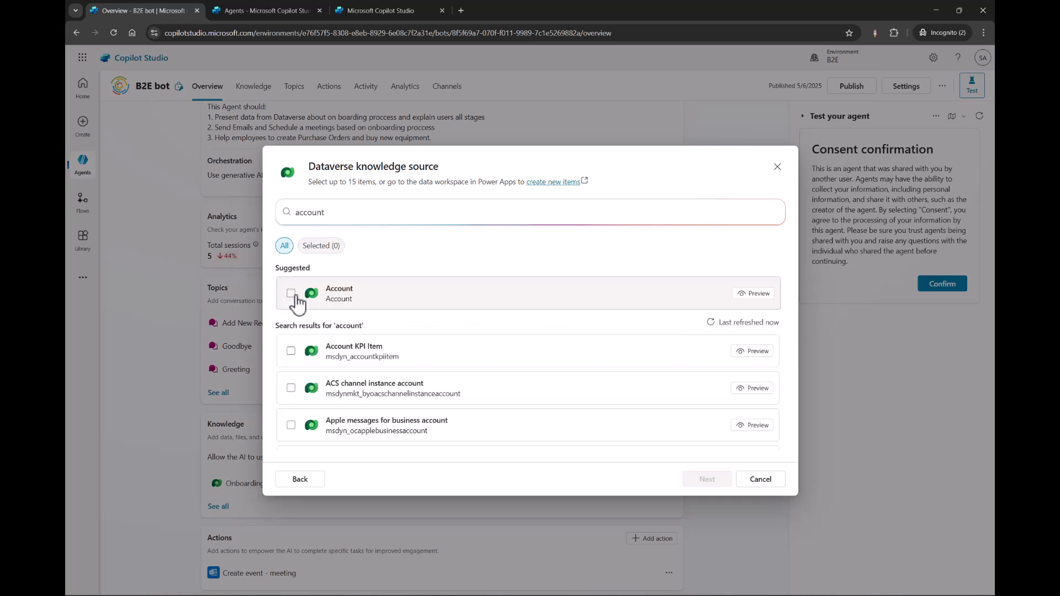
left_click(291, 294)
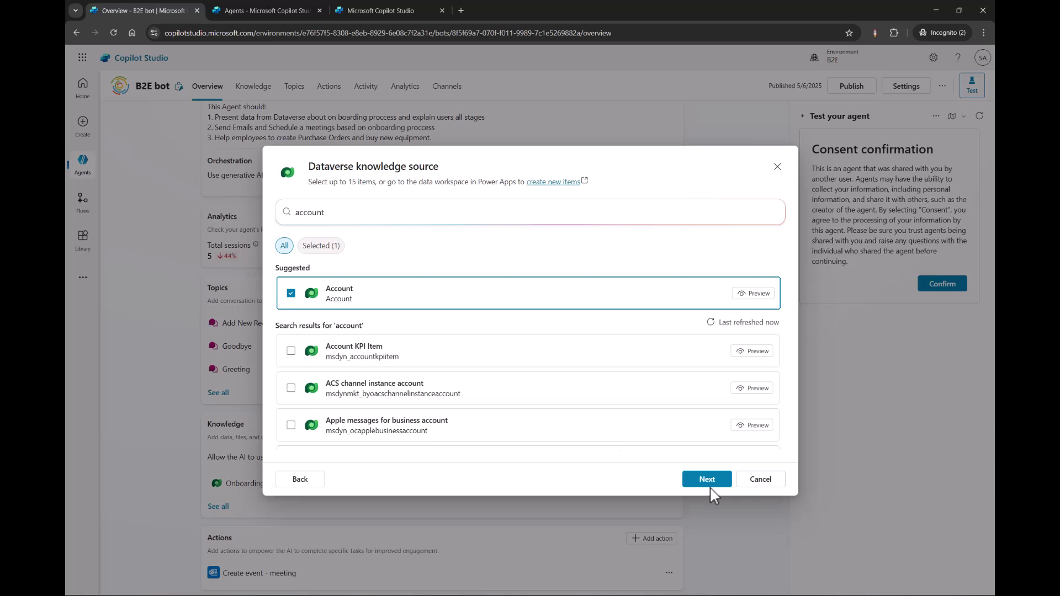
left_click(709, 480)
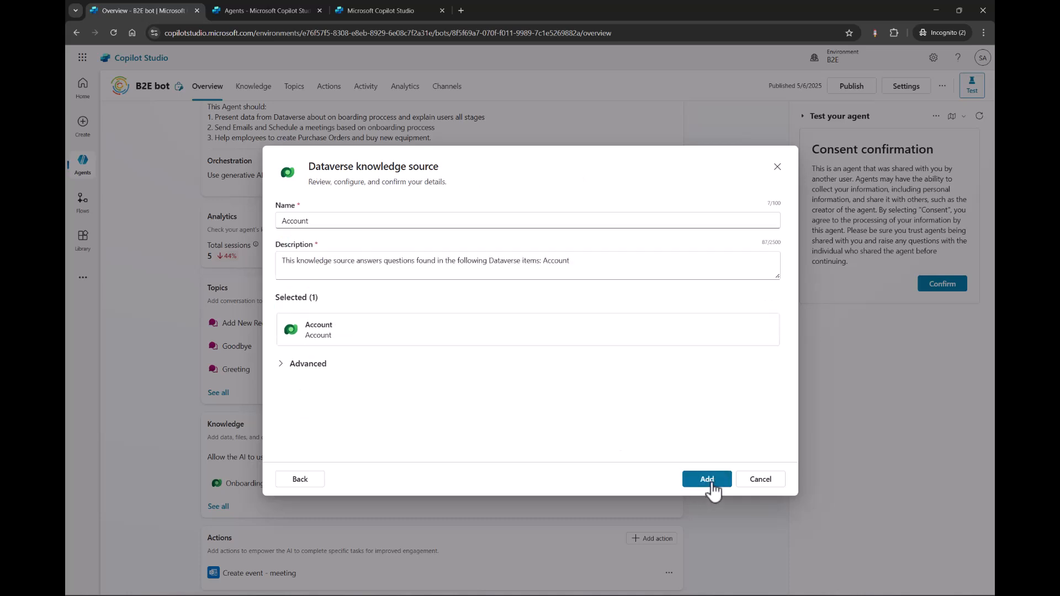
Check the knowledge source description, expand the advanced options and open the synonyms editor for the Account columns.
triple_click(282, 258)
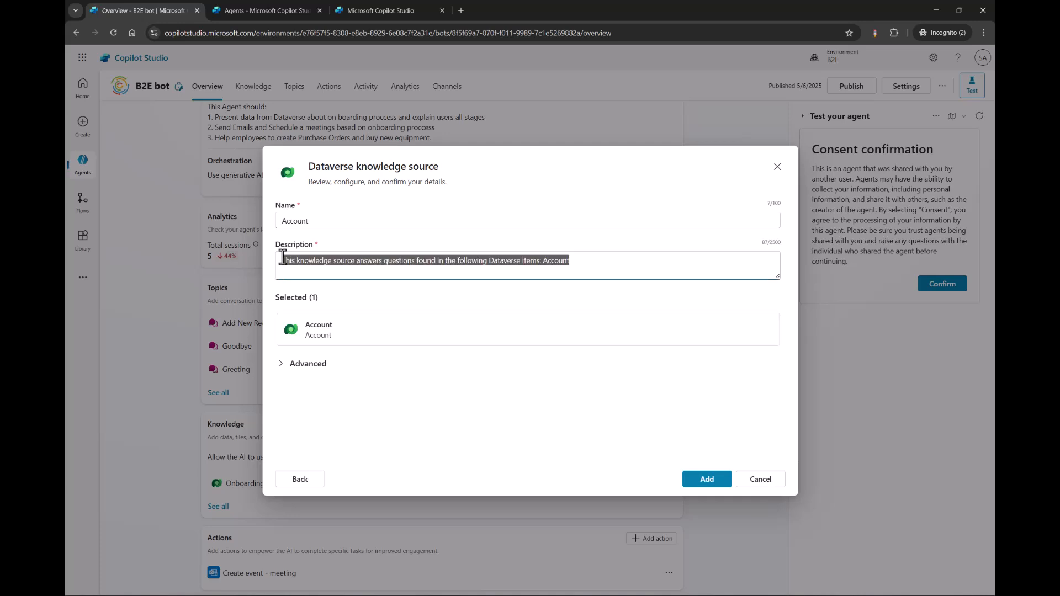
left_click(596, 270)
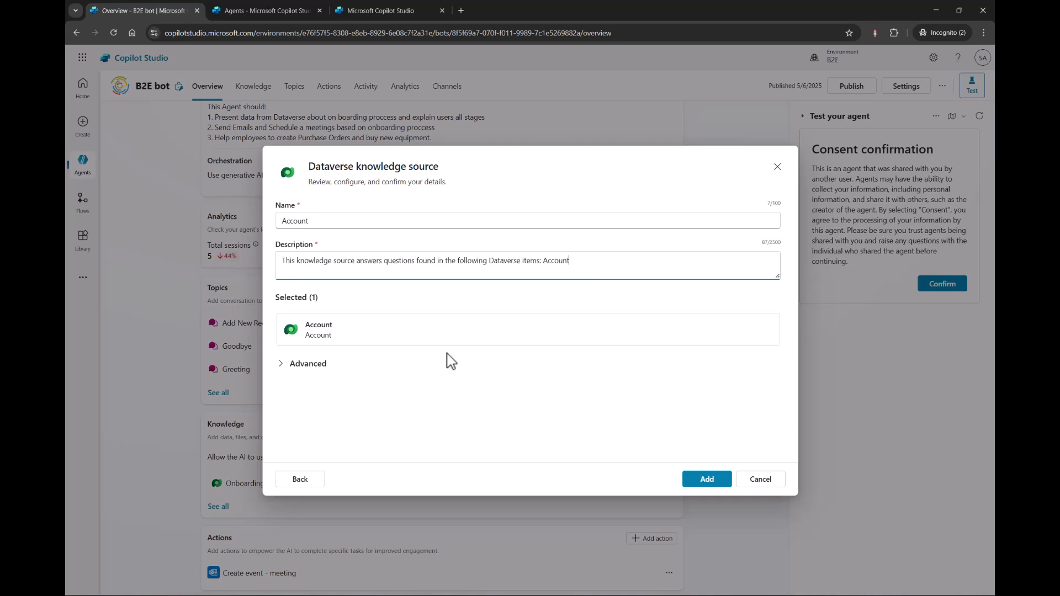
left_click(281, 365)
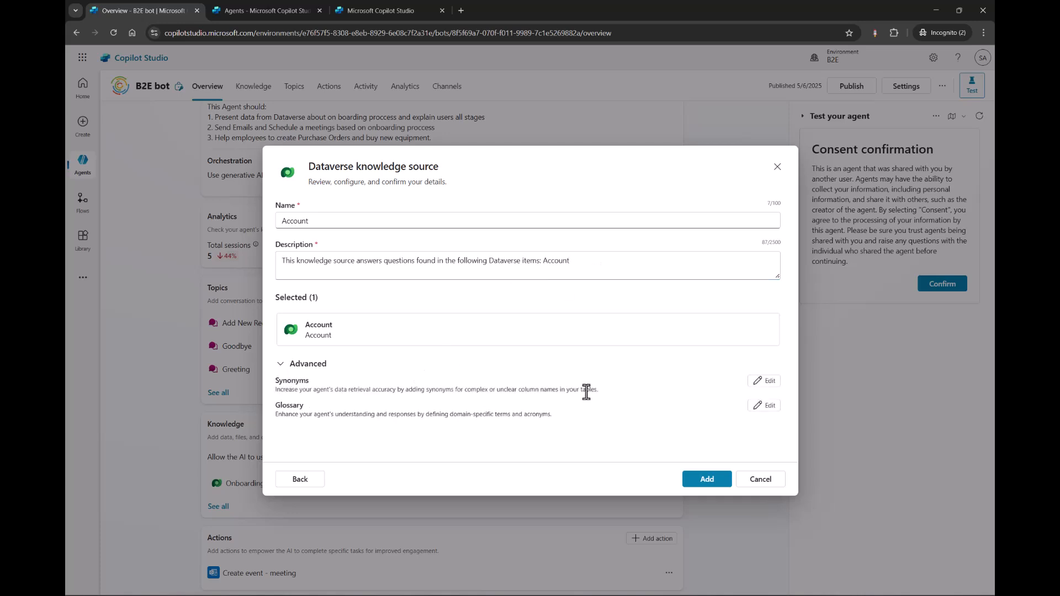
left_click(762, 382)
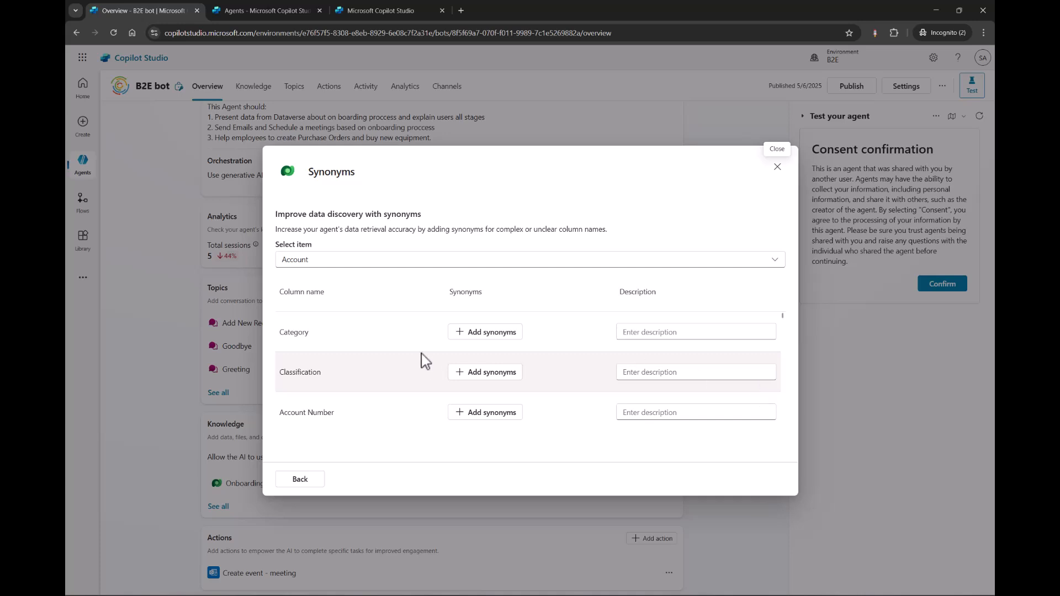
scroll(391, 410, "down", 3)
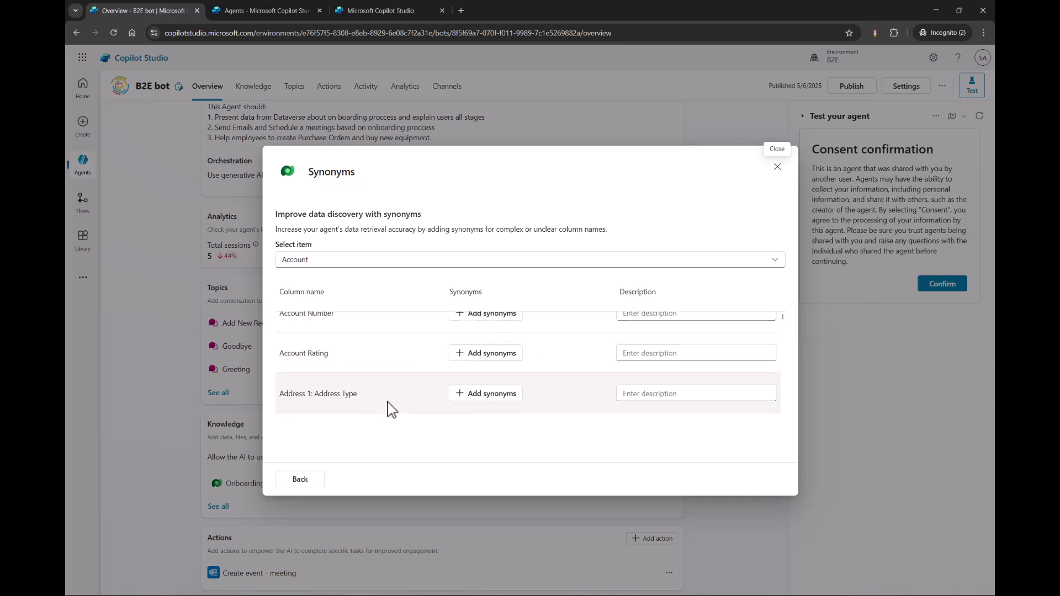
scroll(391, 410, "down", 2)
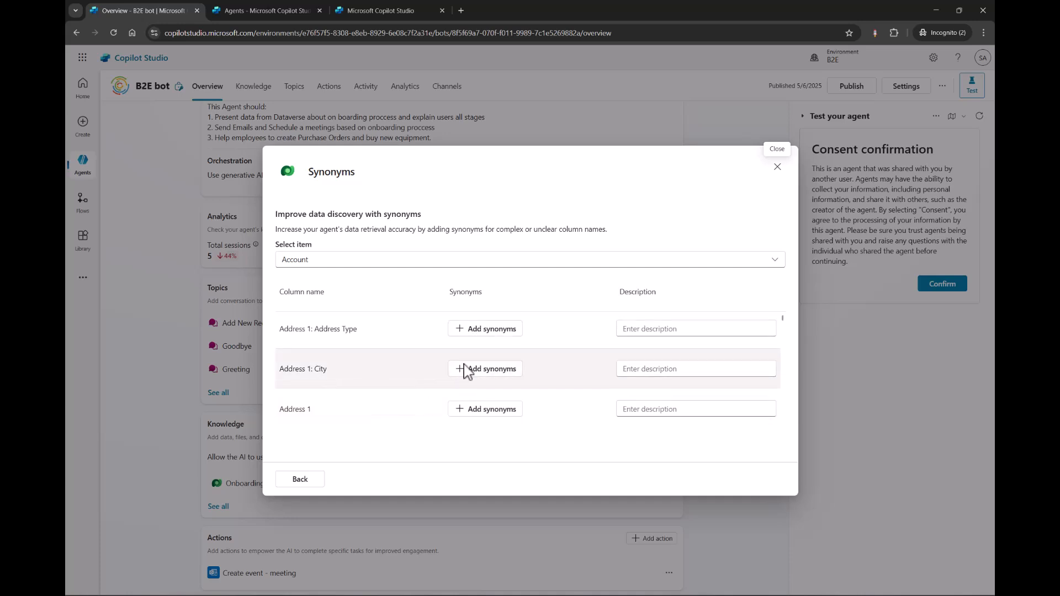
Add City and Town as synonyms for the Address 1: City column.
left_click(503, 371)
left_click(454, 270)
type("citz")
key("BackSpace")
type("y")
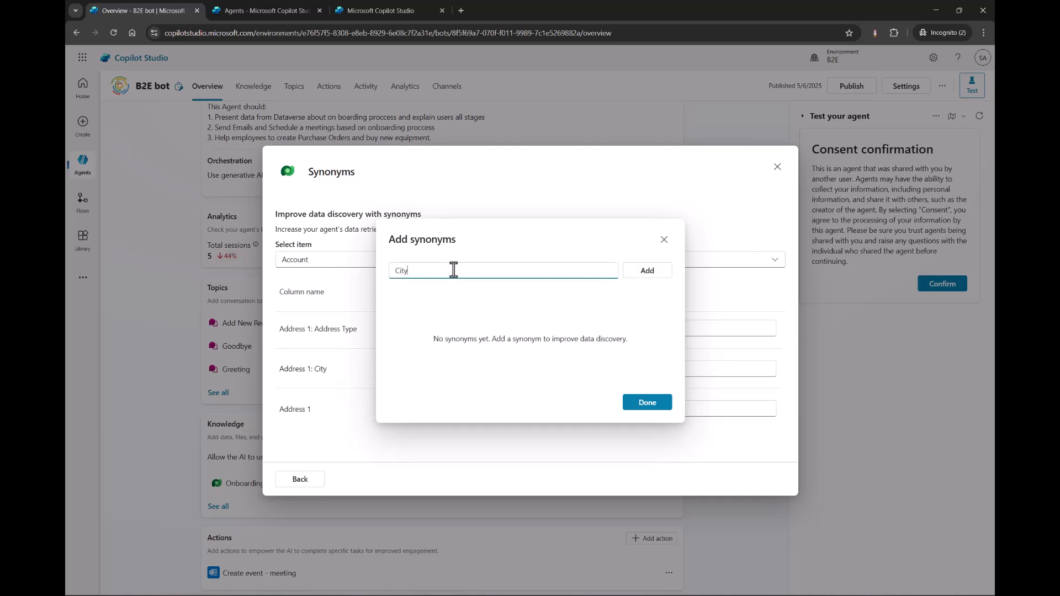
left_click(641, 275)
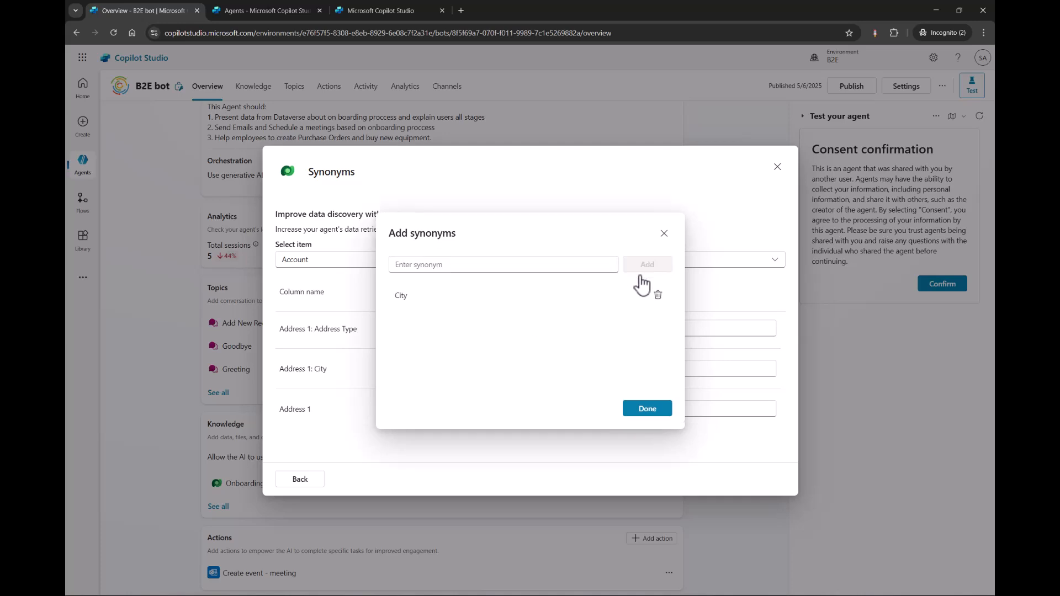
left_click(578, 266)
type("Town")
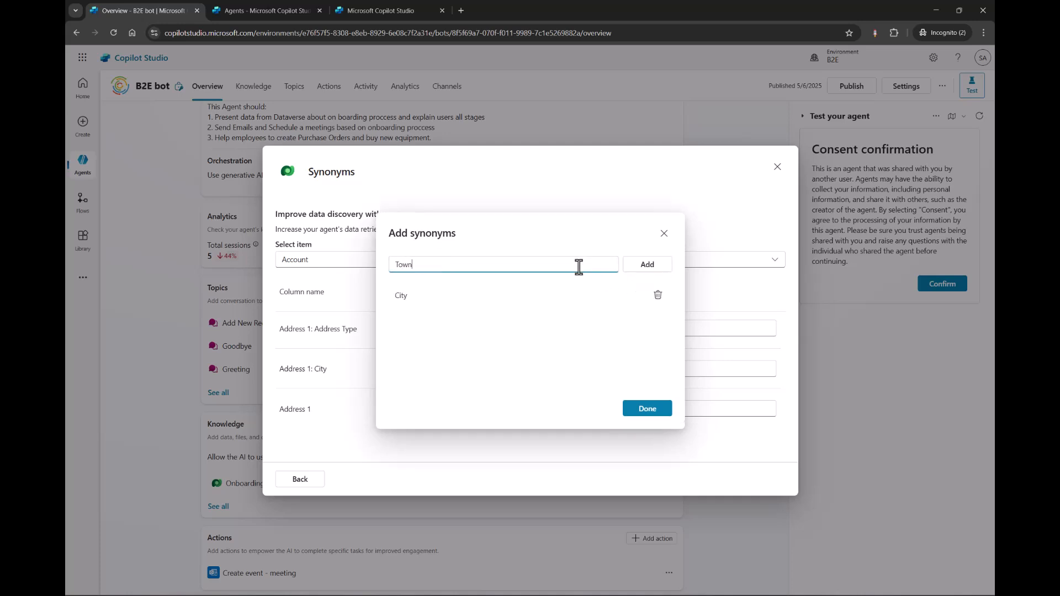
left_click(648, 276)
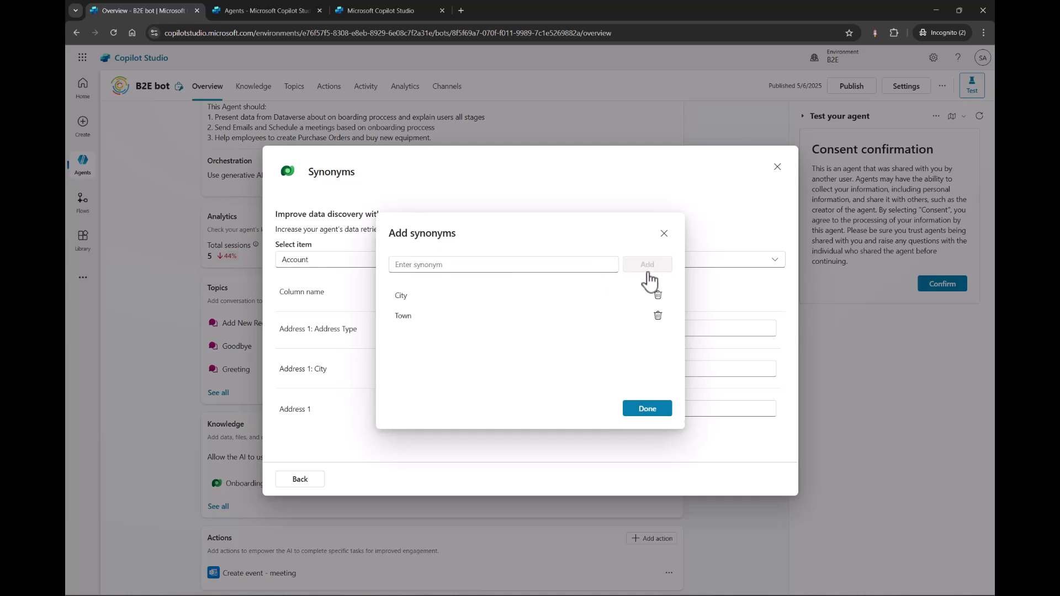
Add Address of the City as another synonym for the Address 1: City column and finish the synonym list.
left_click(528, 268)
type("Address of the City")
left_click(647, 266)
left_click(632, 411)
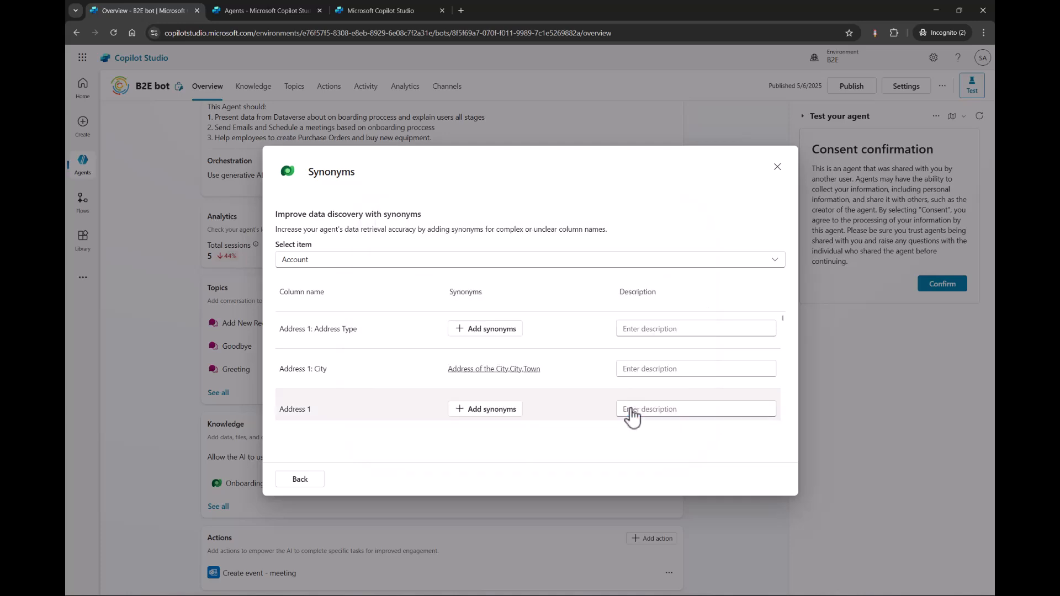
Set the Address 1: City column description to "This is the filed for City Address primary of this account".
left_click(630, 371)
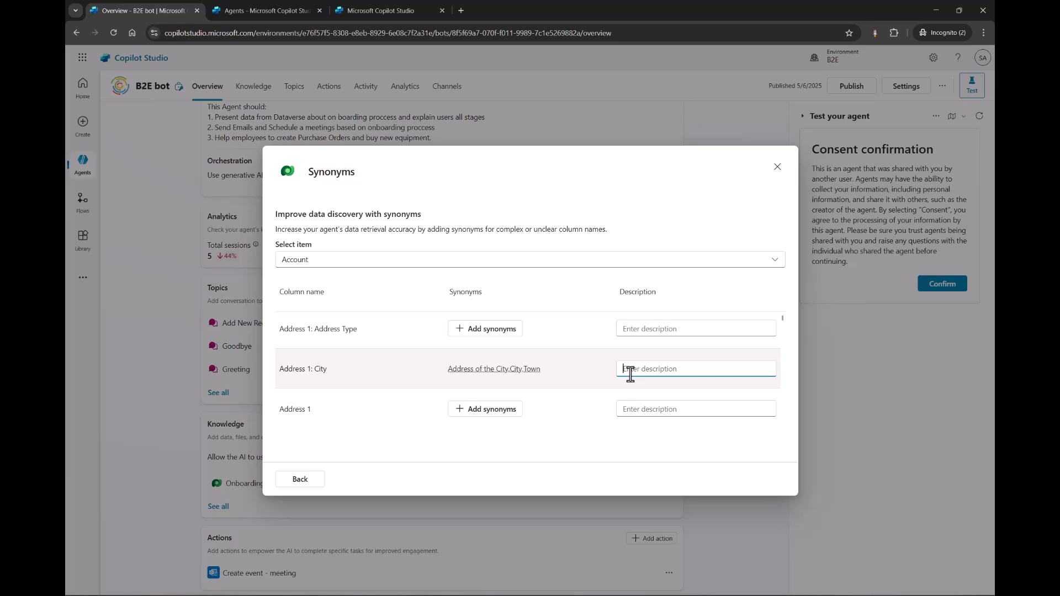
type("This is the filed for City Address primary of this")
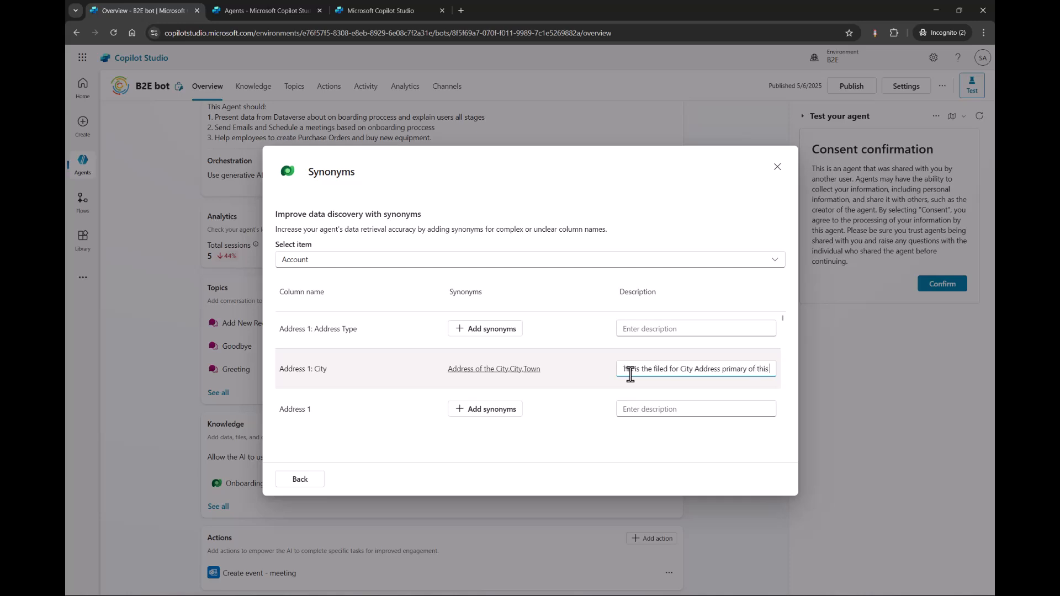
type(" account")
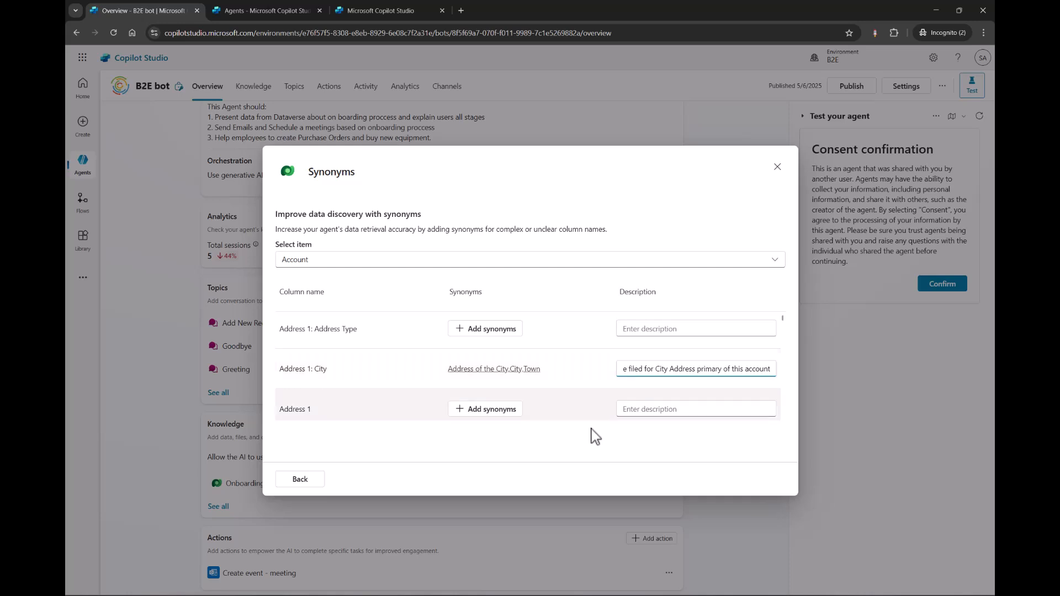
left_click(596, 439)
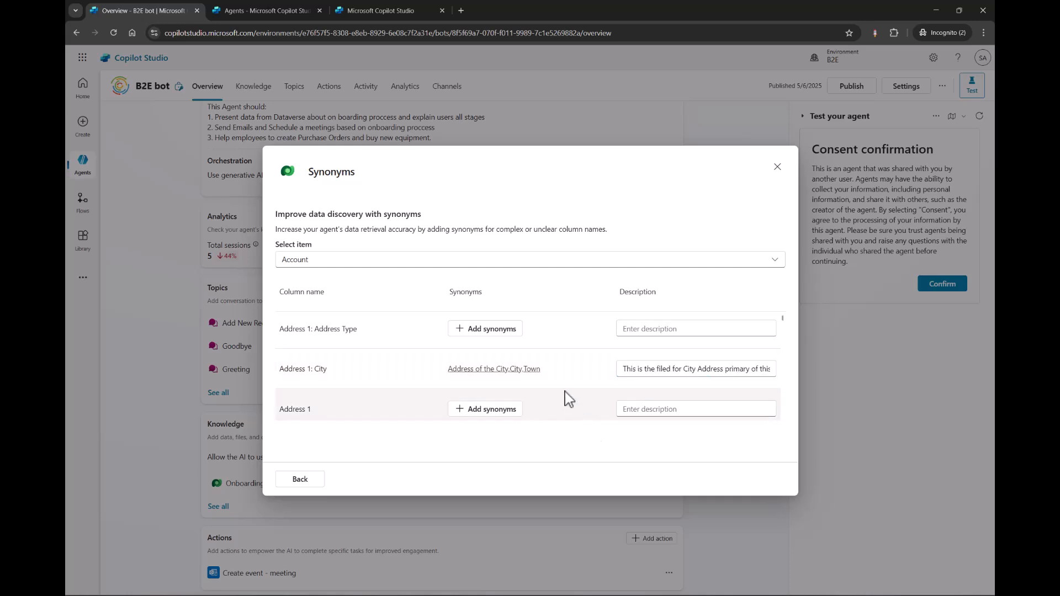
Look through the remaining Account address columns in the synonyms editor, return to the source details and try to add the Account knowledge source.
scroll(565, 398, "down", 2)
scroll(569, 398, "down", 2)
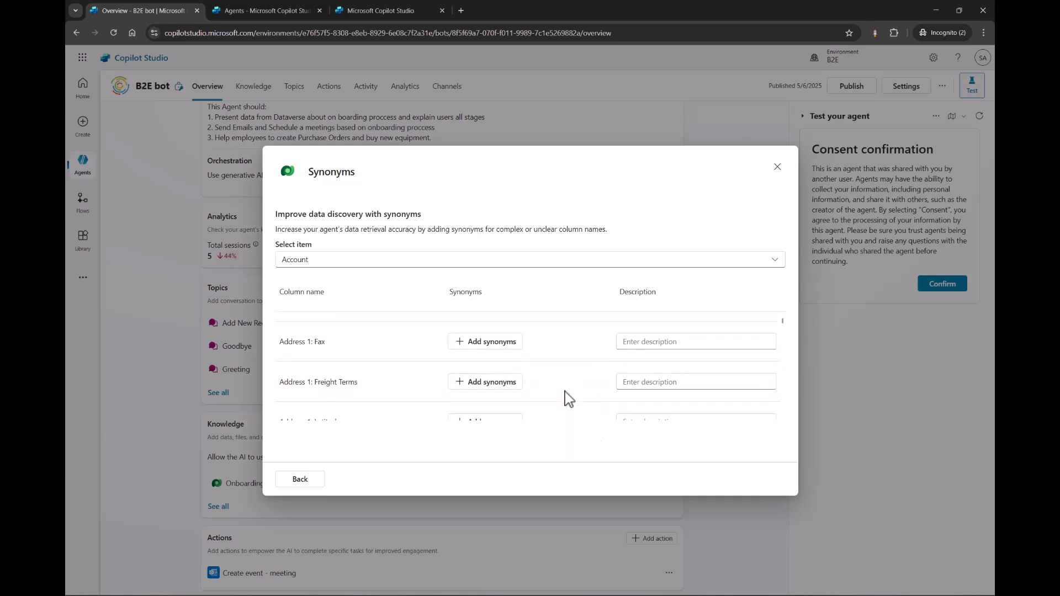
scroll(569, 398, "down", 3)
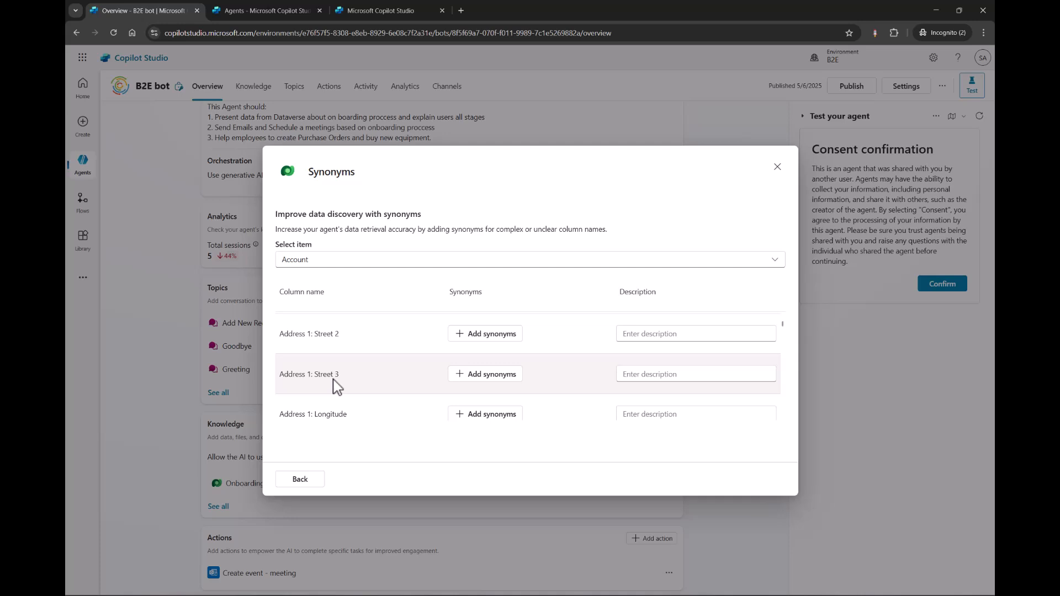
scroll(337, 387, "down", 2)
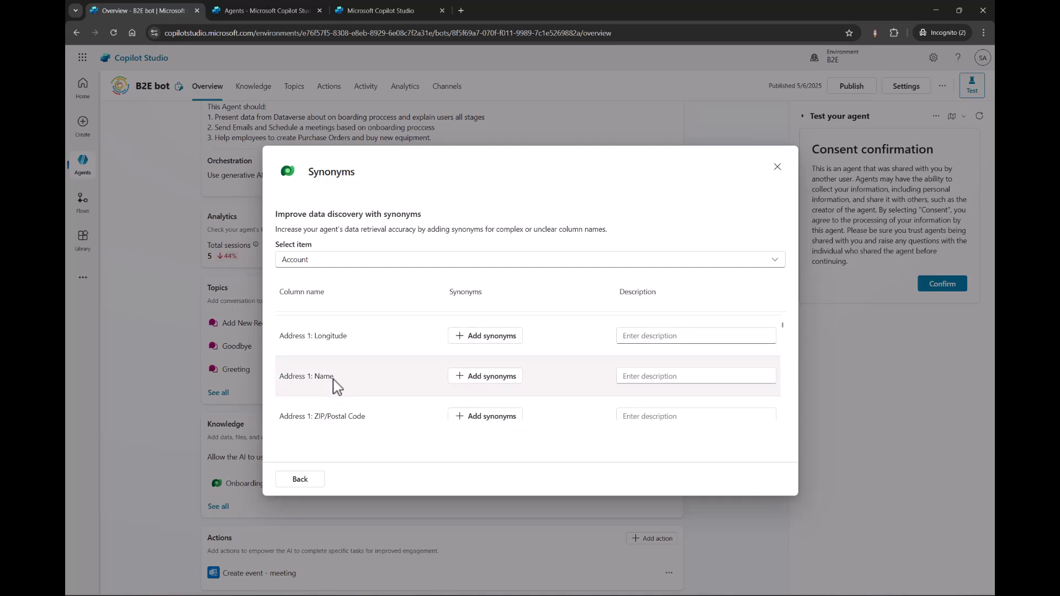
scroll(335, 386, "up", 2)
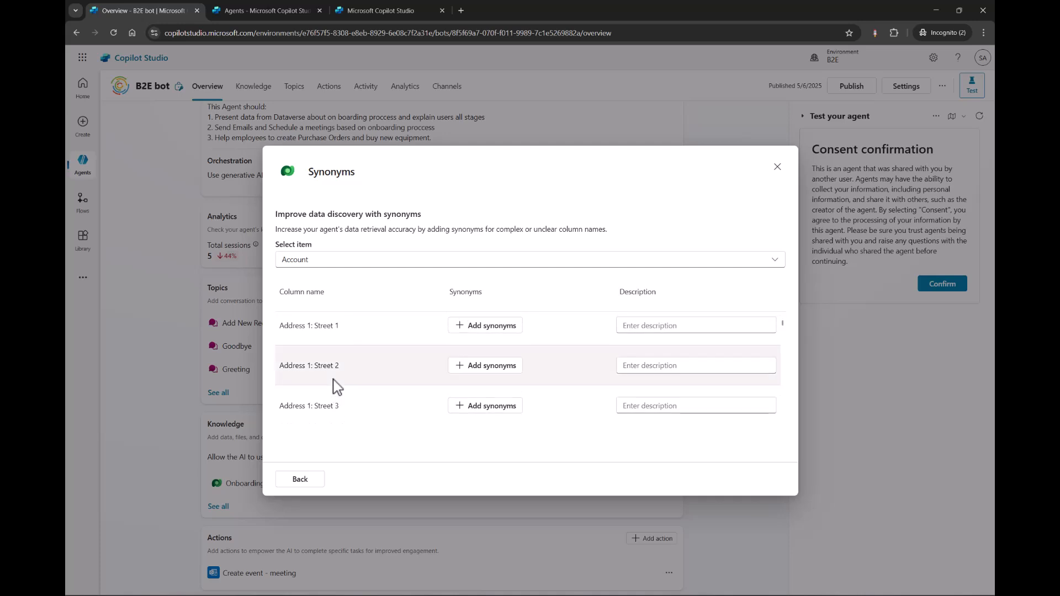
left_click(308, 492)
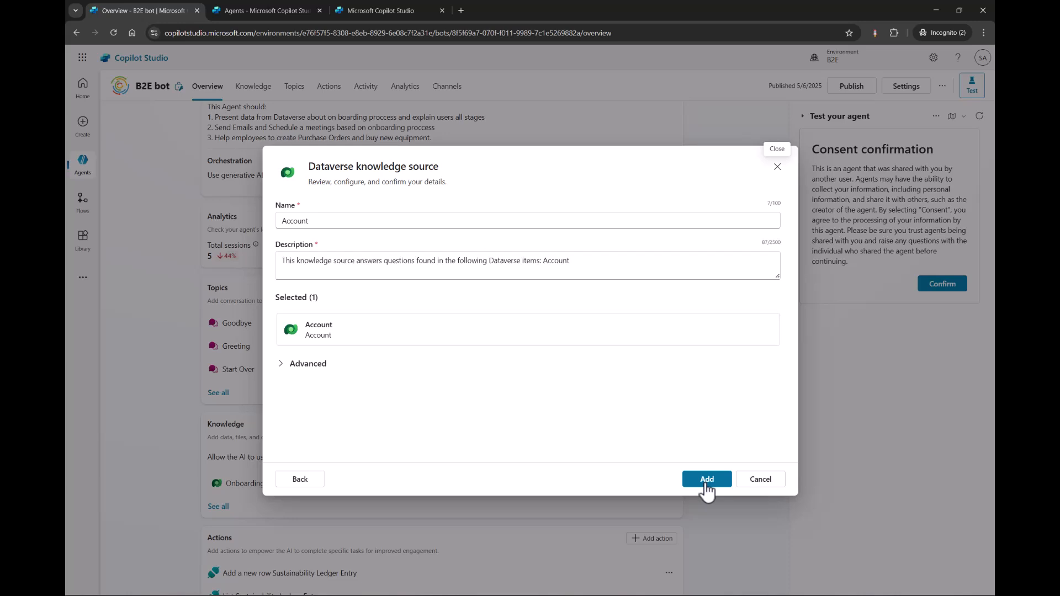
left_click(706, 480)
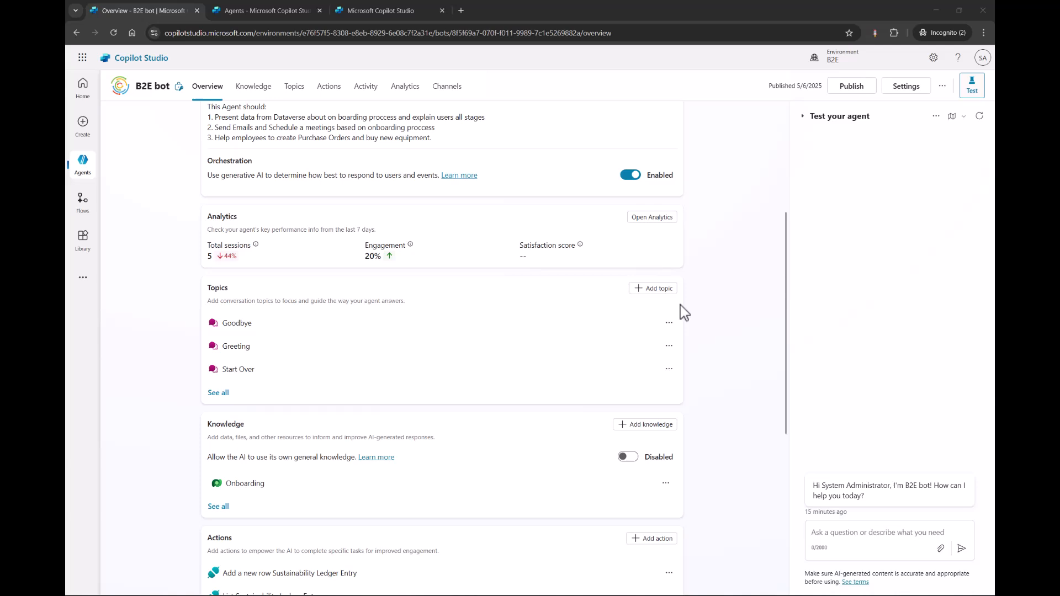
Ask the B2E bot in the test chat "What is my first activity in the onboarding proccess" and dismiss the tracing mode tip.
scroll(685, 312, "up", 1)
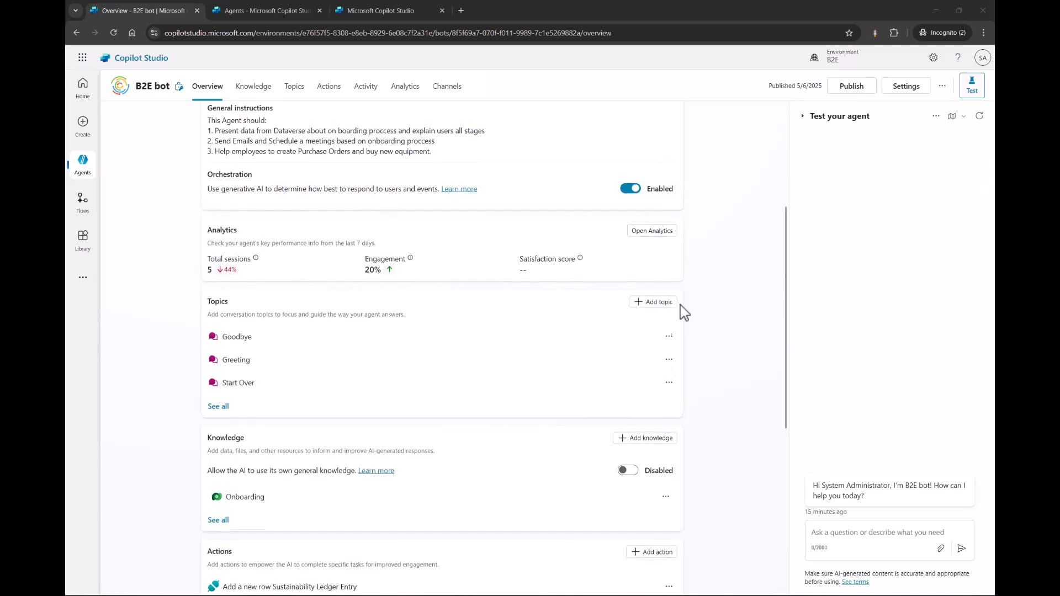
left_click(833, 532)
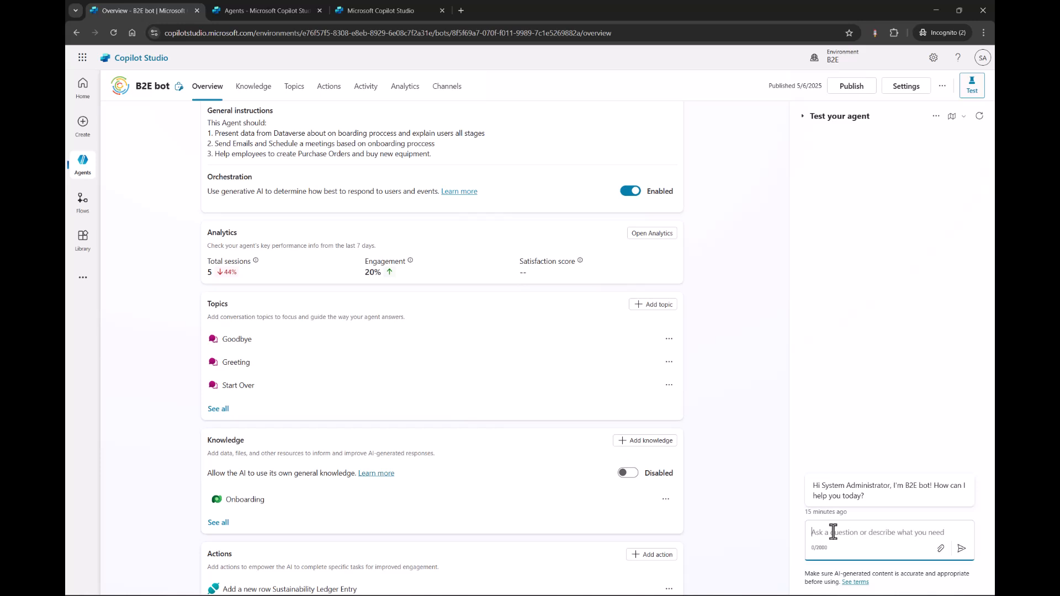
type("What is ")
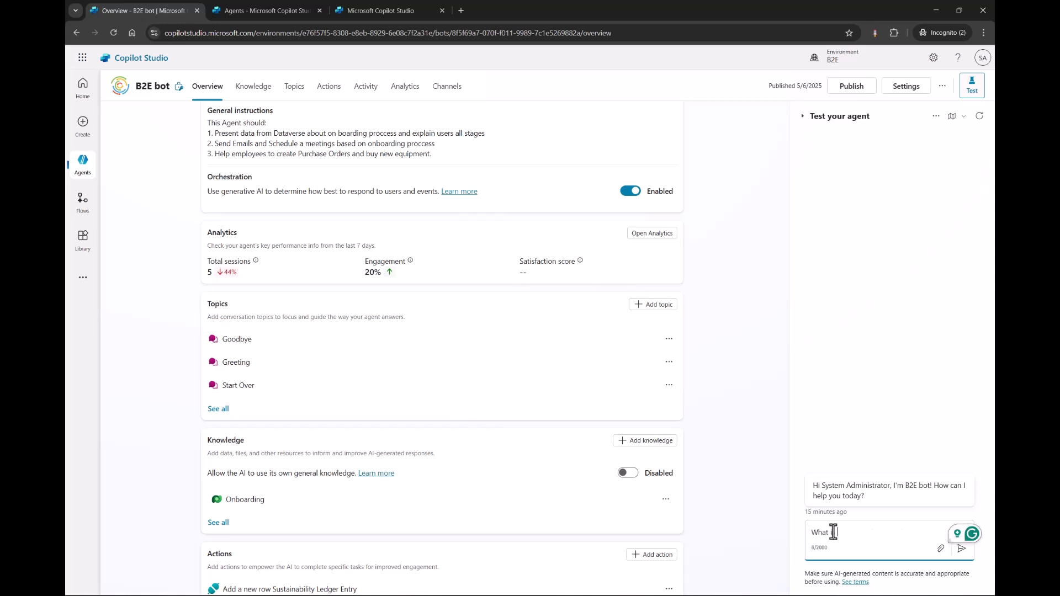
type("my first activity ")
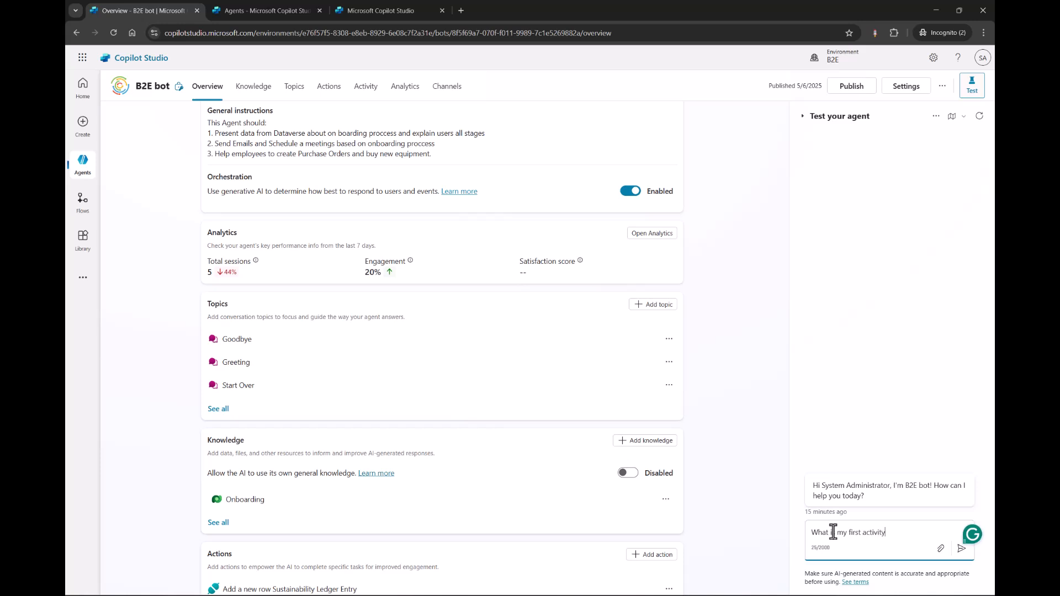
type("in the onboarding proccess")
key("Return")
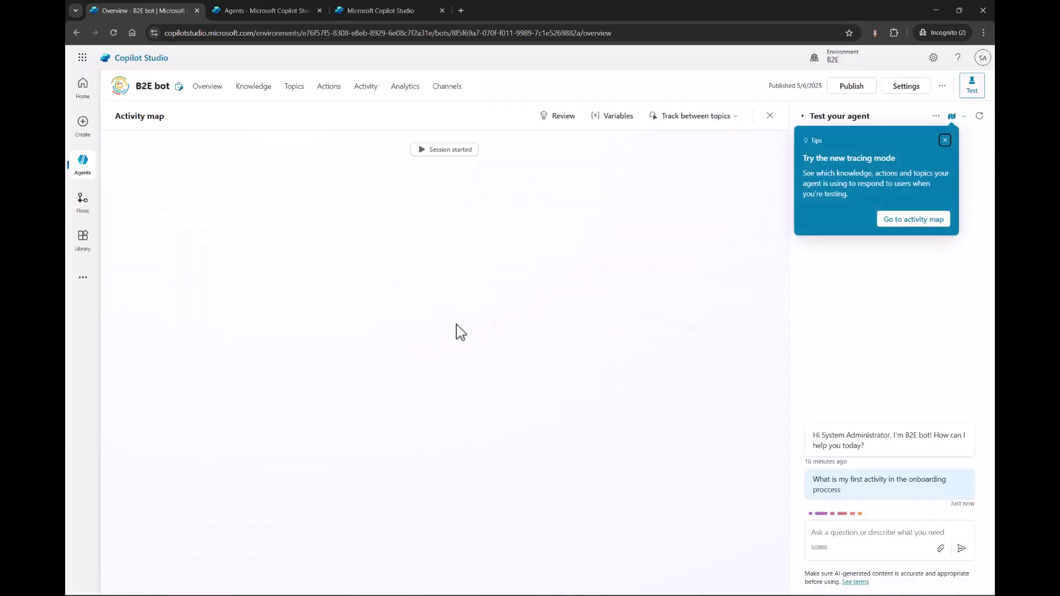
left_click(945, 142)
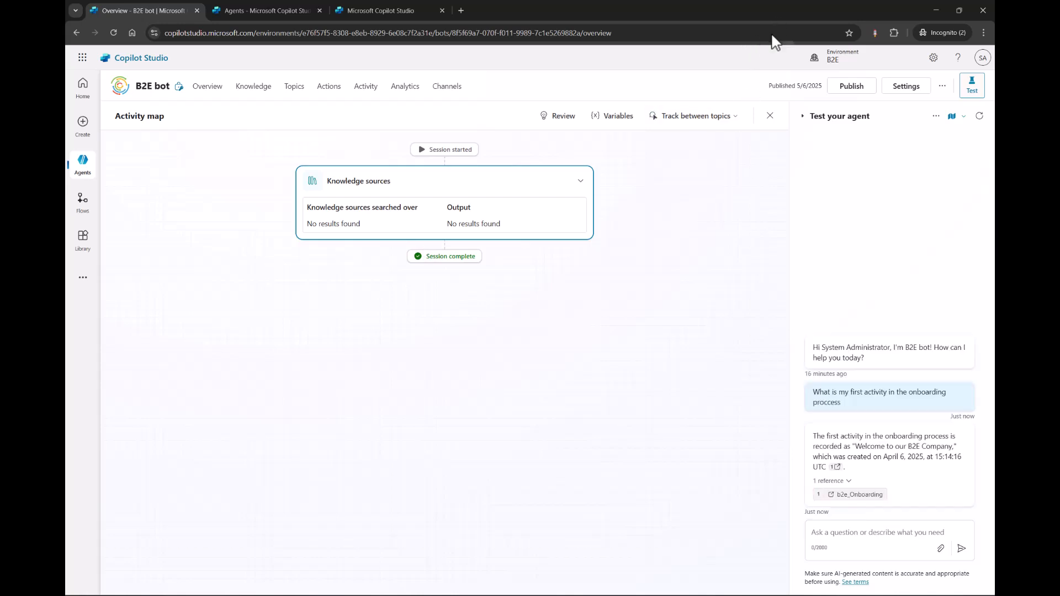
Read the agent's answer about the first onboarding activity and check its source reference in the test chat.
double_click(829, 434)
left_click_drag(814, 436, 956, 458)
left_click(878, 477)
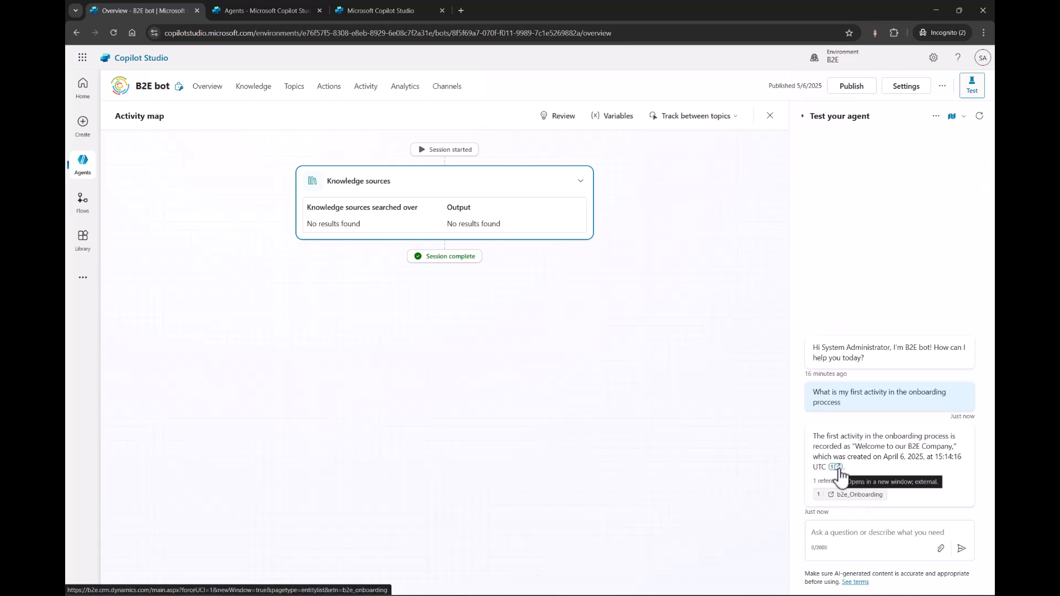
left_click(841, 538)
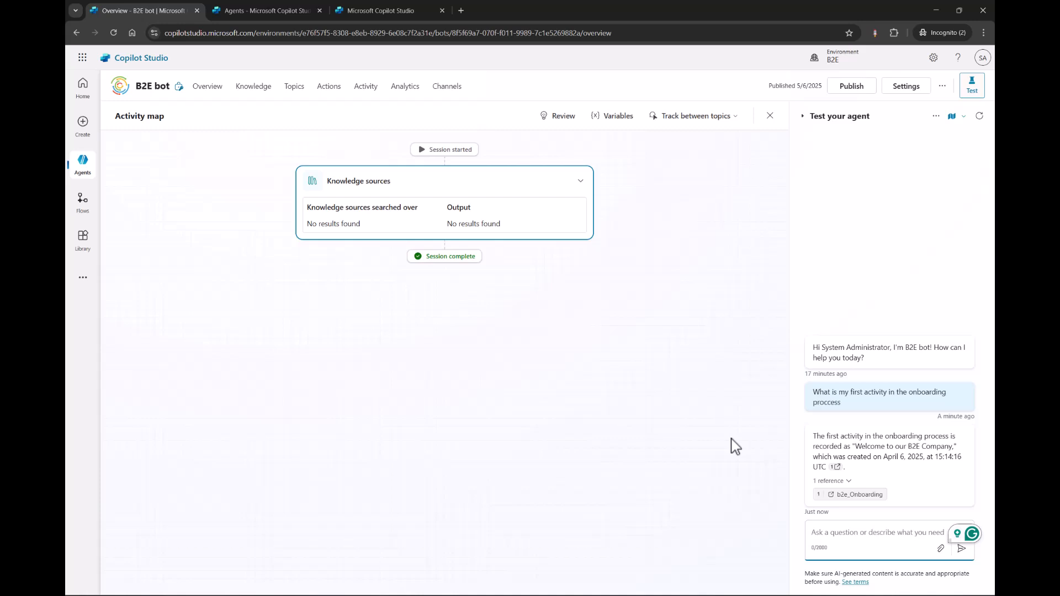
Check the agent's knowledge source list, then review the topics, knowledge, actions and triggers on its overview.
left_click(261, 97)
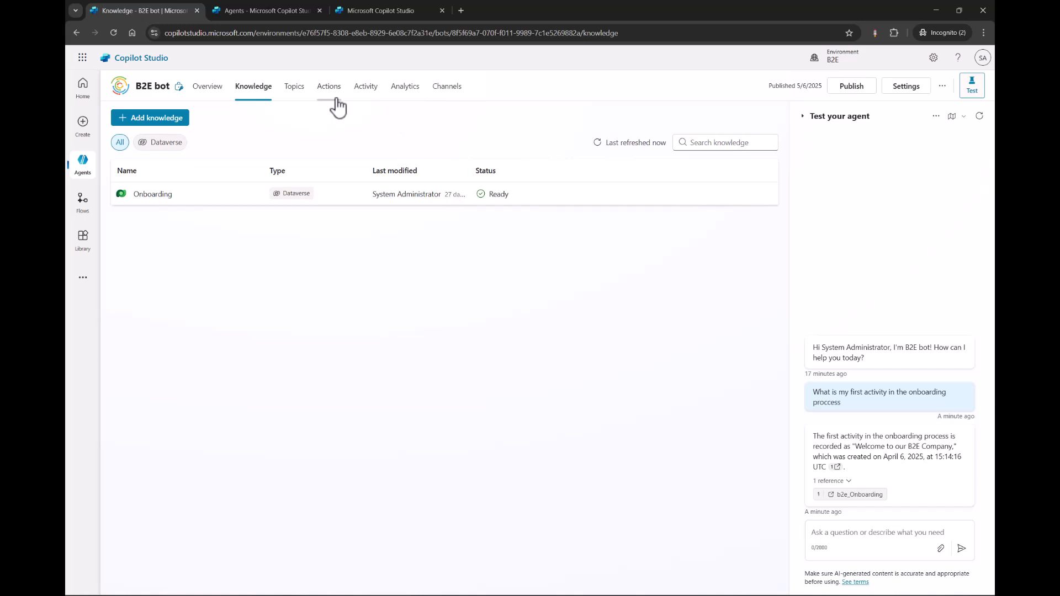
left_click(196, 90)
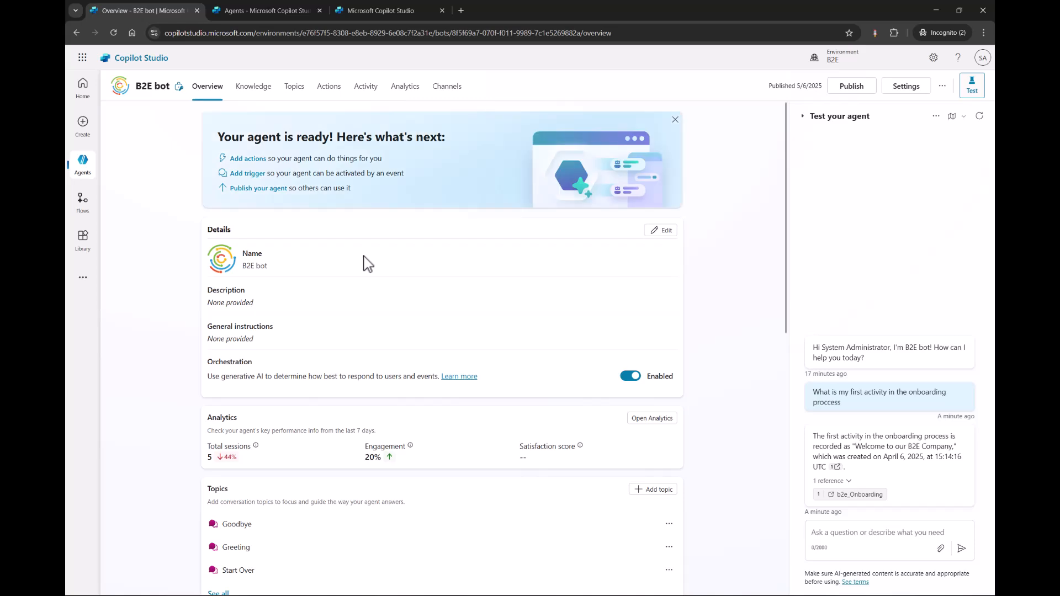
scroll(367, 263, "down", 5)
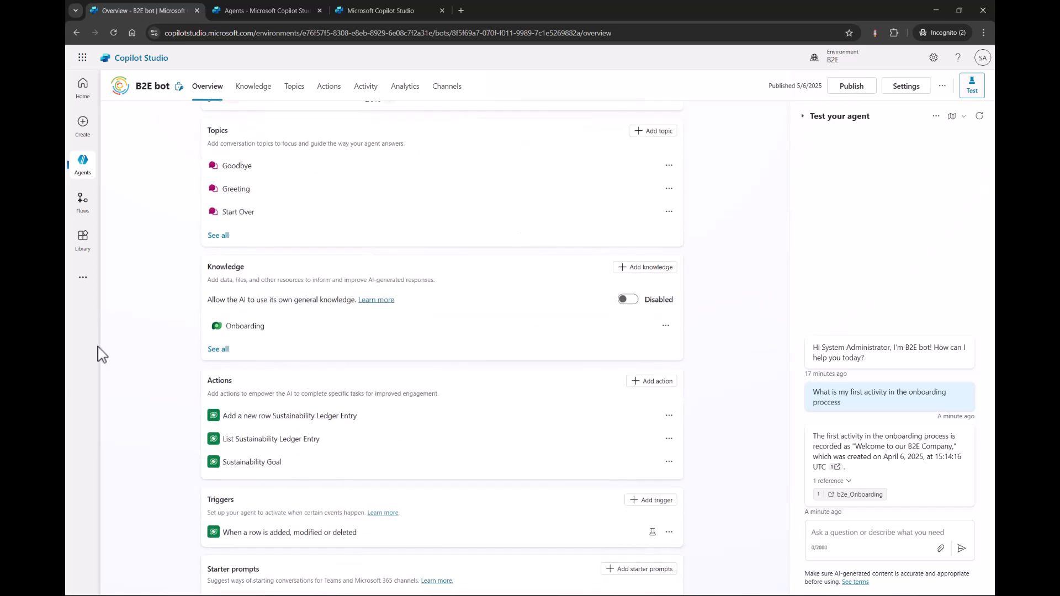
scroll(158, 351, "down", 2)
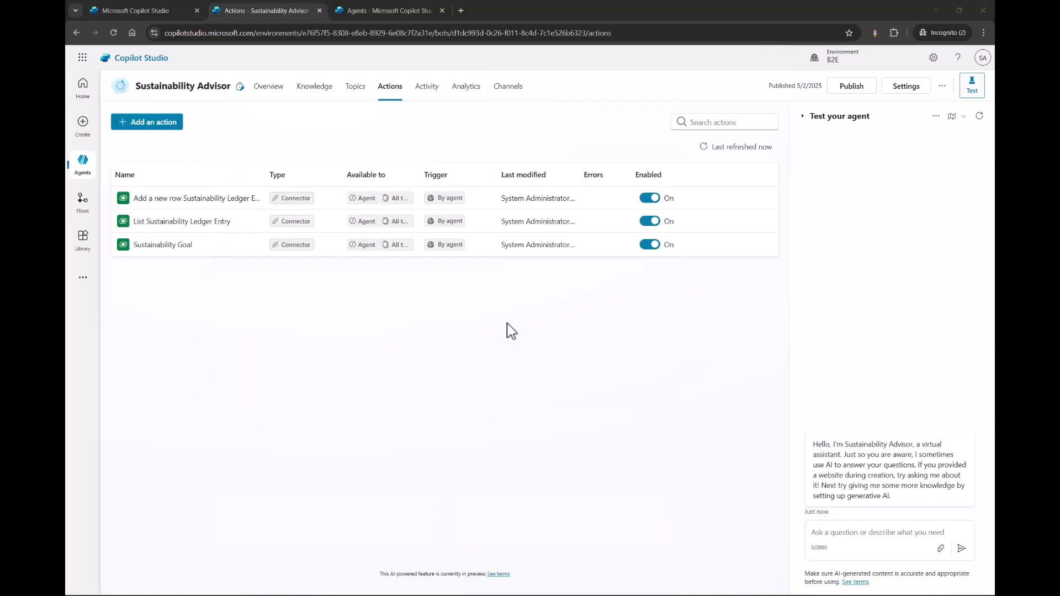
Start adding an action to the Sustainability Advisor agent and search the action library for dataverse.
left_click(158, 126)
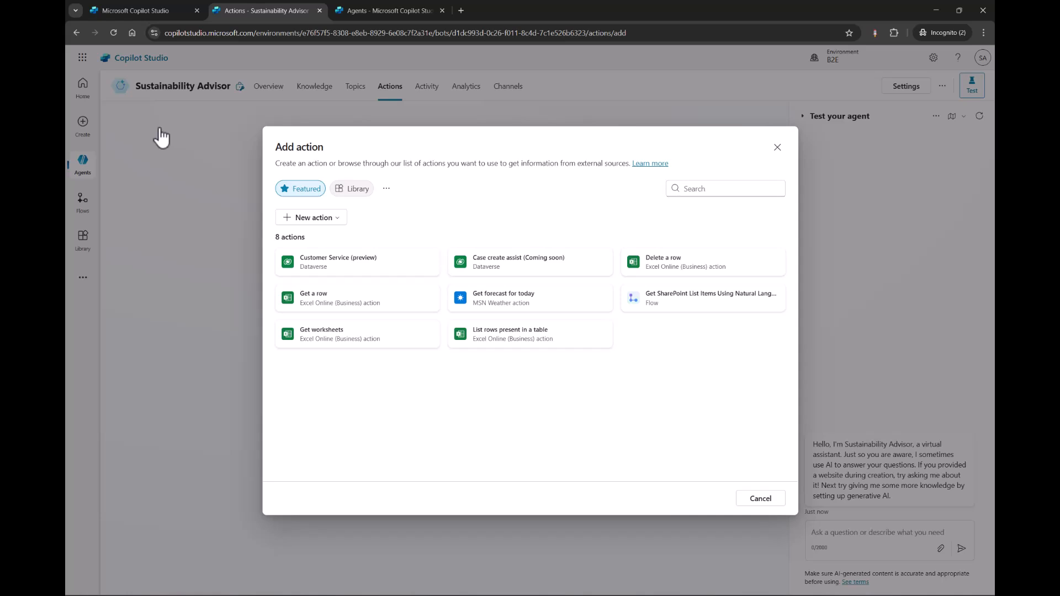
left_click(365, 195)
left_click(750, 194)
type("dataverse")
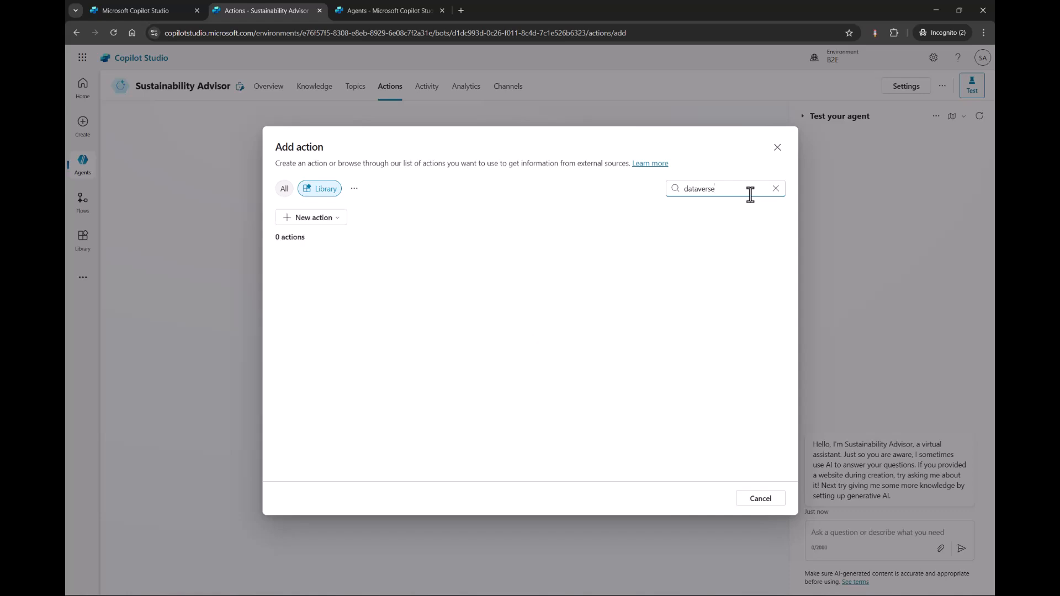
key("BackSpace")
key("BackSpace")
key("BackSpace")
key("BackSpace")
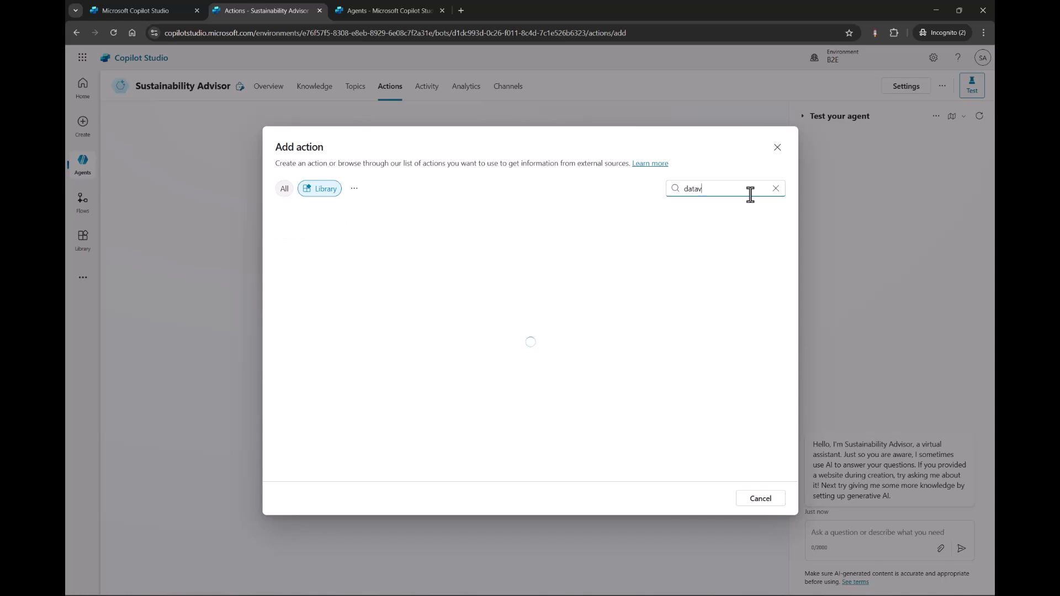
type("e")
Search all available actions for dataverse, review the Dataverse actions on offer and leave without adding one.
left_click(285, 189)
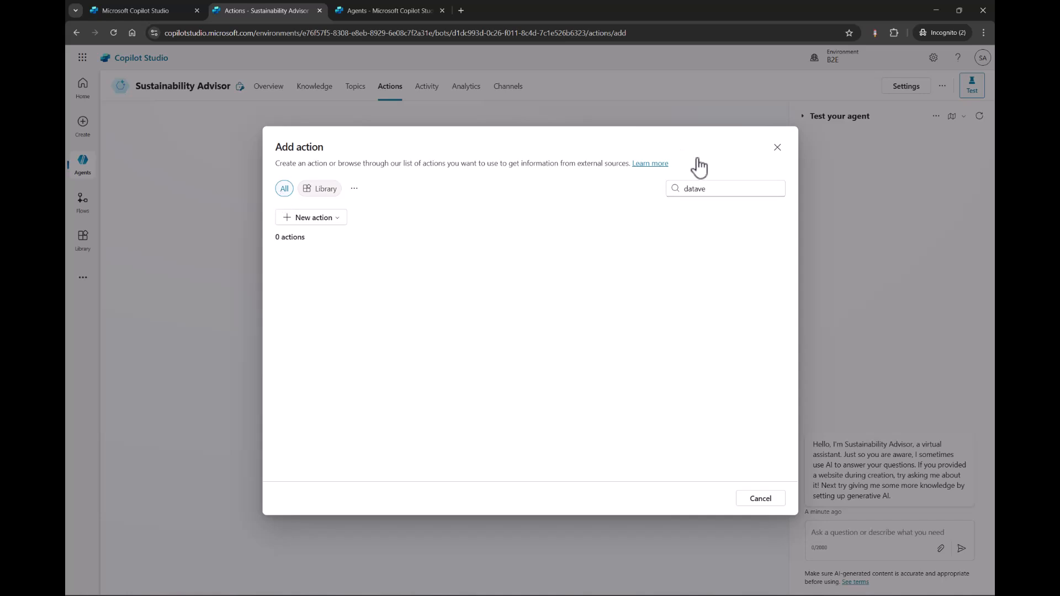
left_click(729, 197)
key("Return")
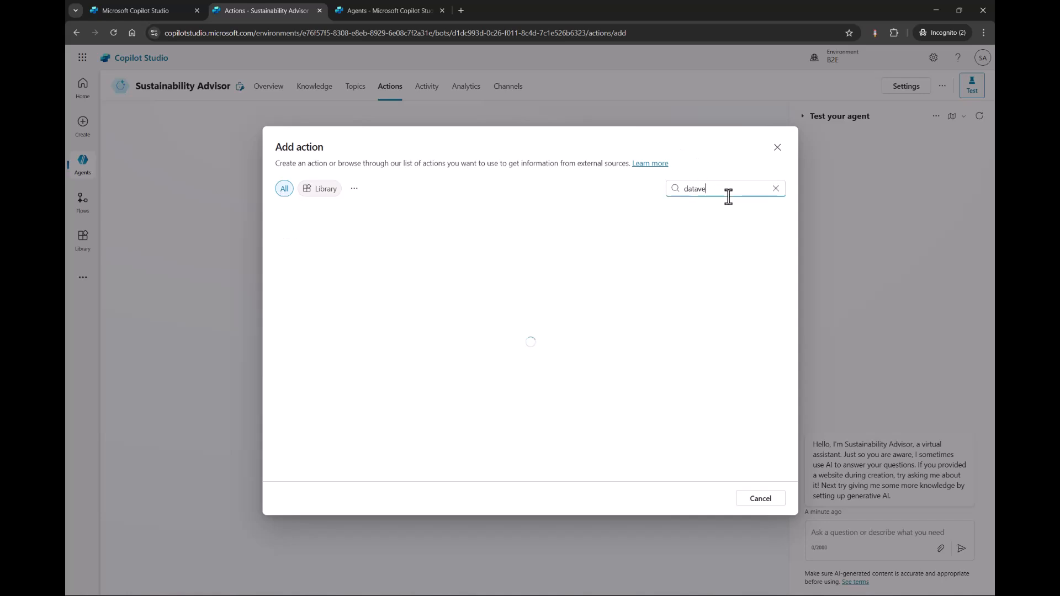
type("rse")
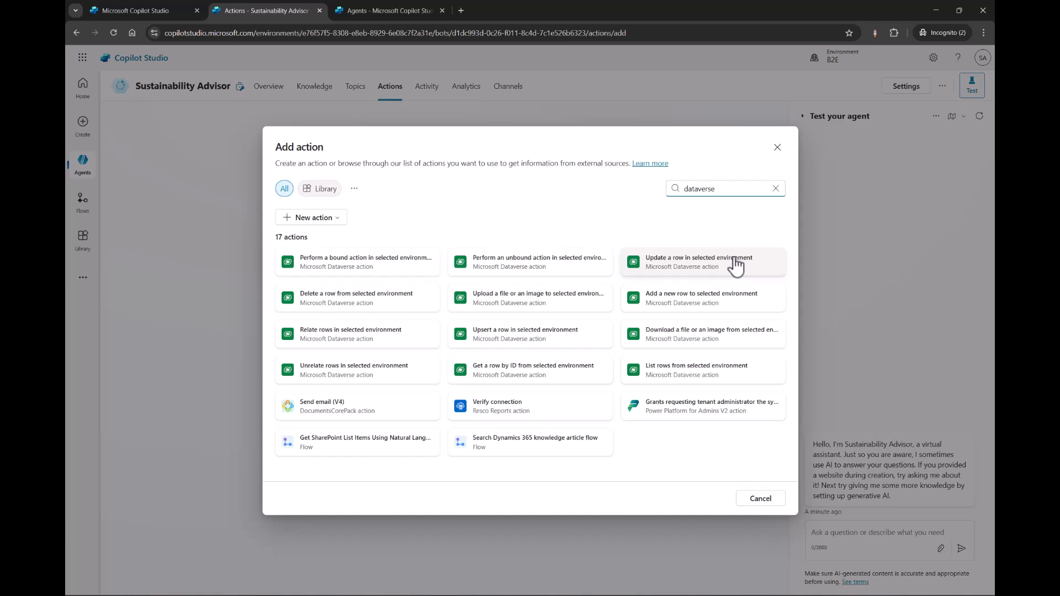
left_click(768, 501)
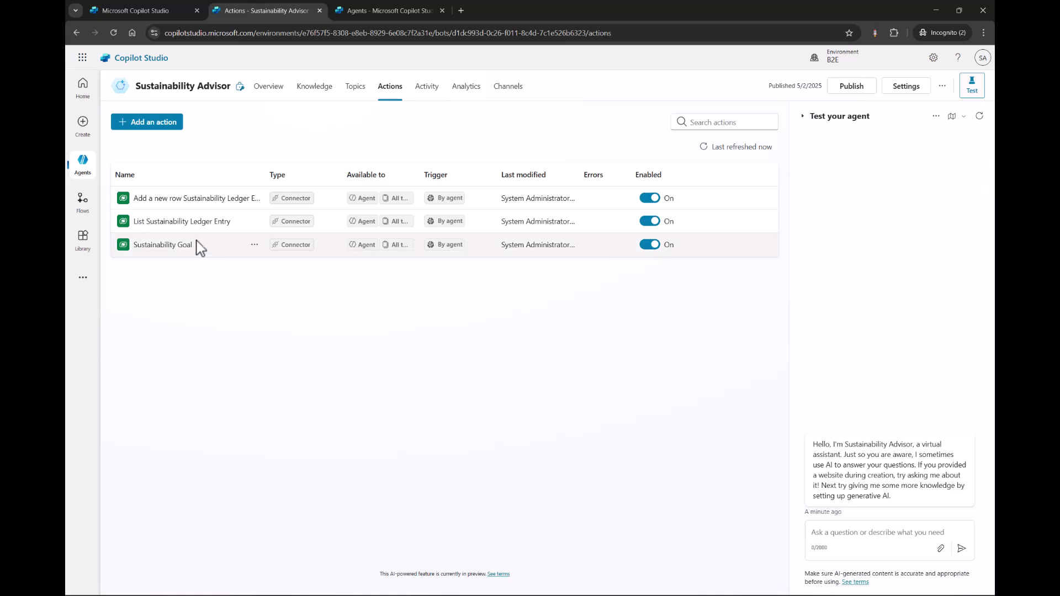
Open the List Sustainability Ledger Entry action and examine its inputs and the optional inputs that can be added.
left_click(171, 226)
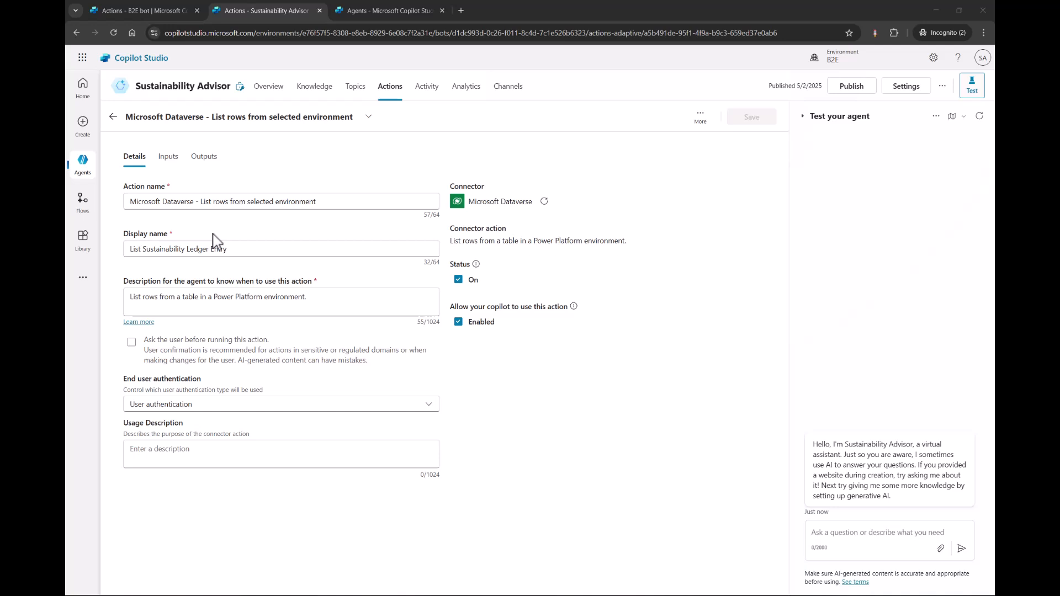
left_click(169, 159)
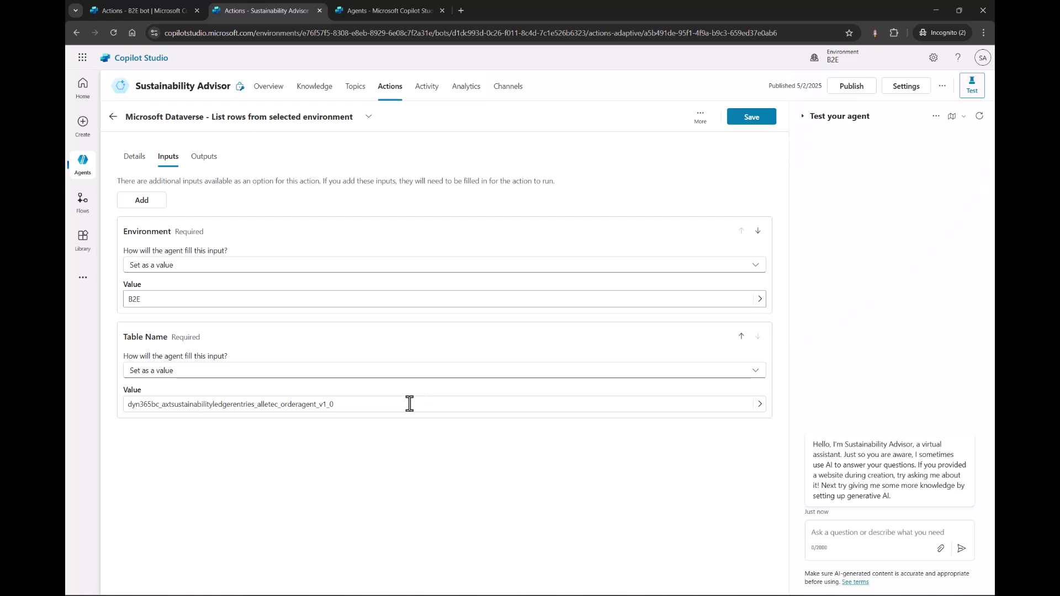
left_click(148, 200)
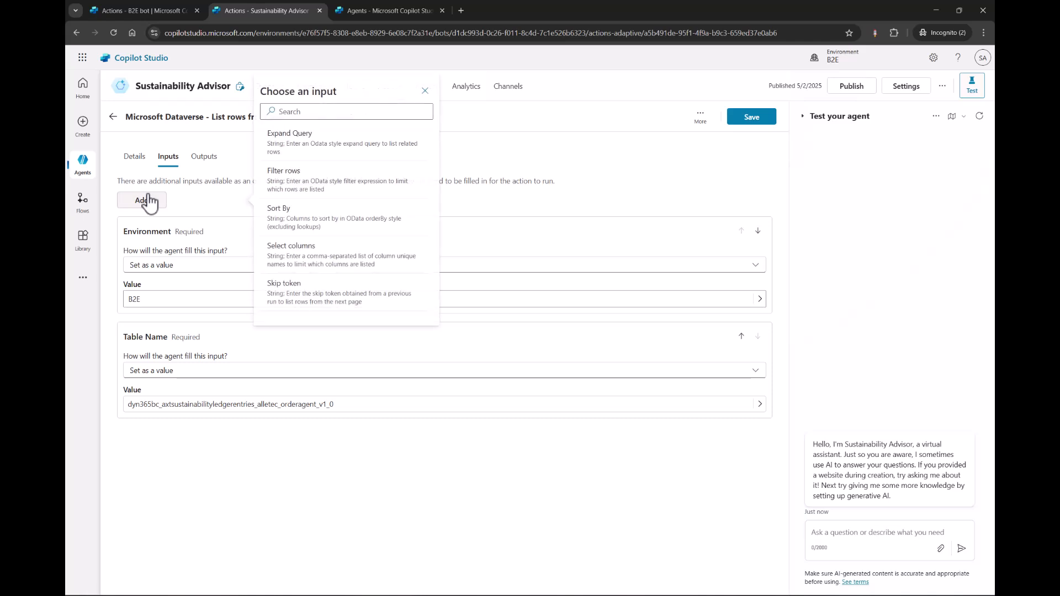
scroll(311, 227, "down", 2)
scroll(311, 226, "up", 2)
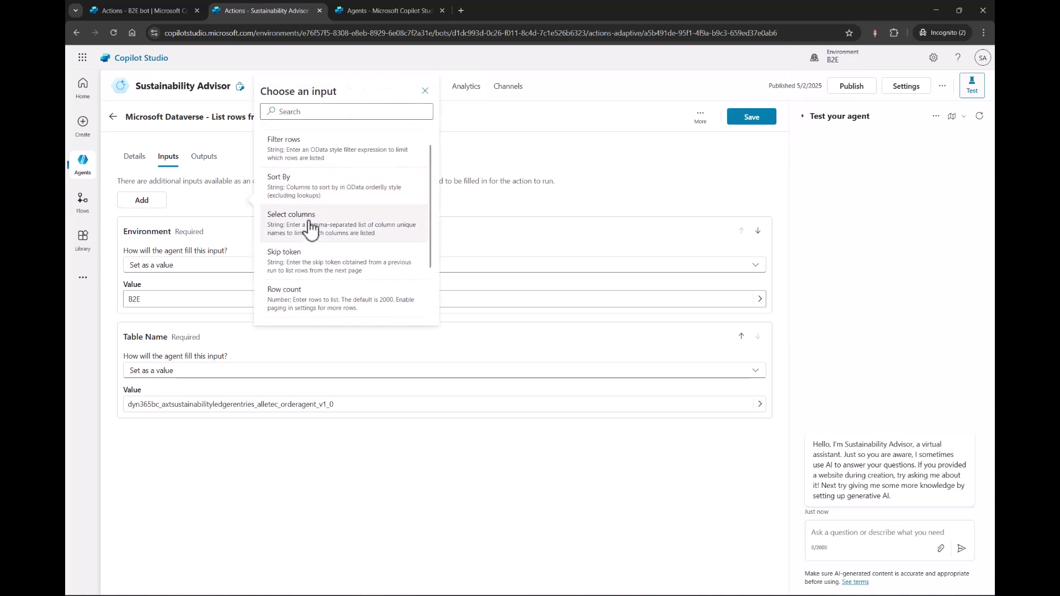
scroll(311, 226, "up", 1)
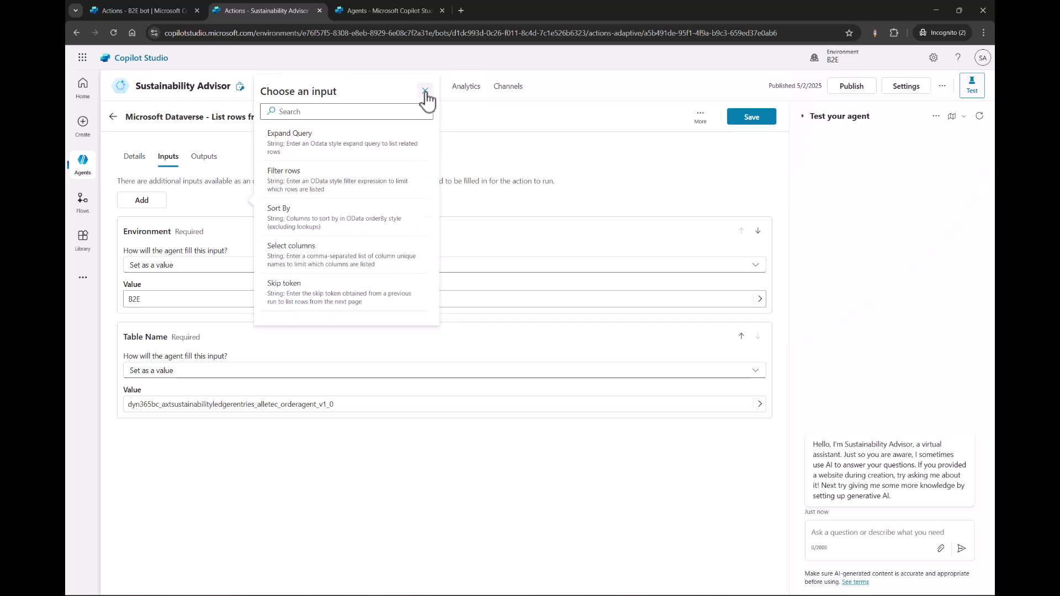
left_click(425, 90)
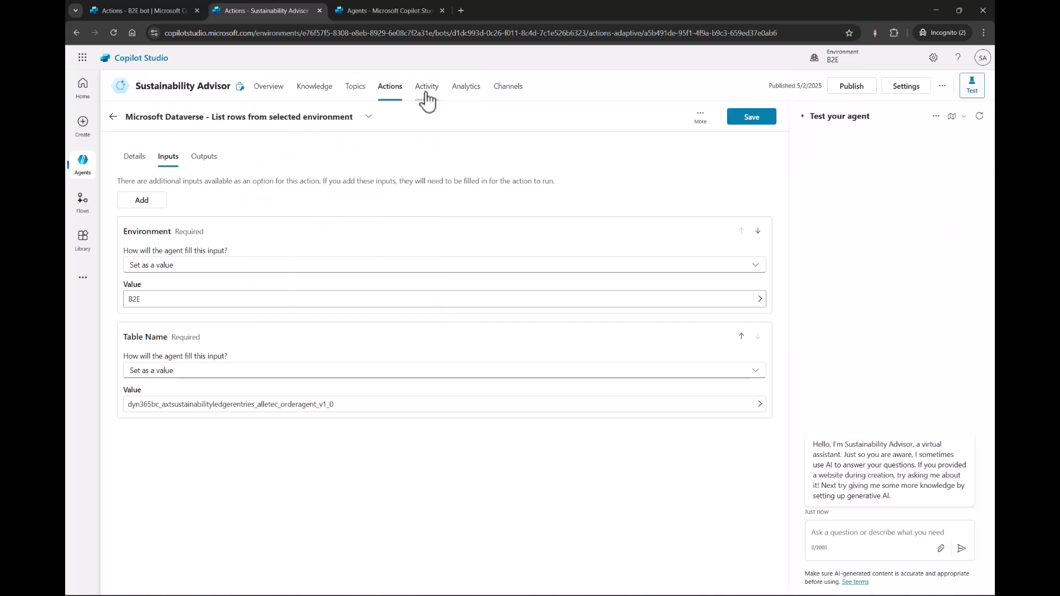
Check the action's details again, leave it without saving and reload the Sustainability Advisor's overview.
left_click(133, 160)
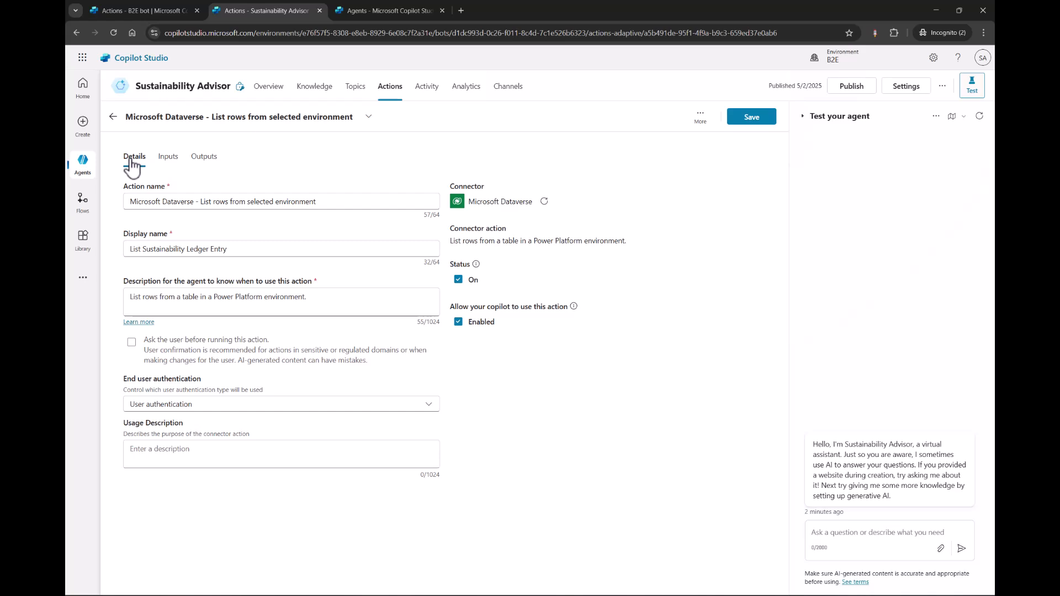
left_click(277, 87)
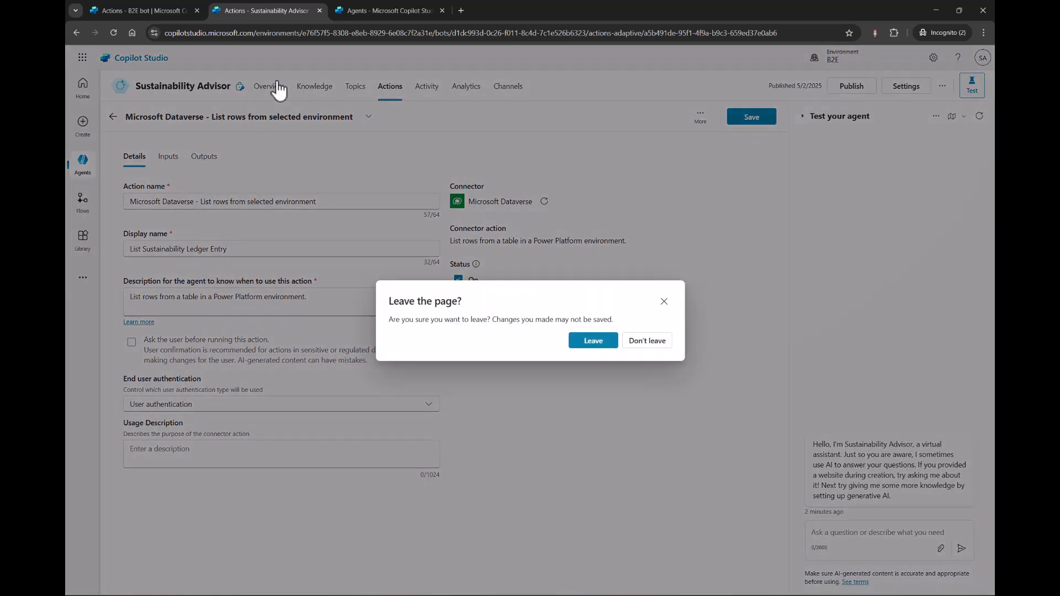
left_click(596, 342)
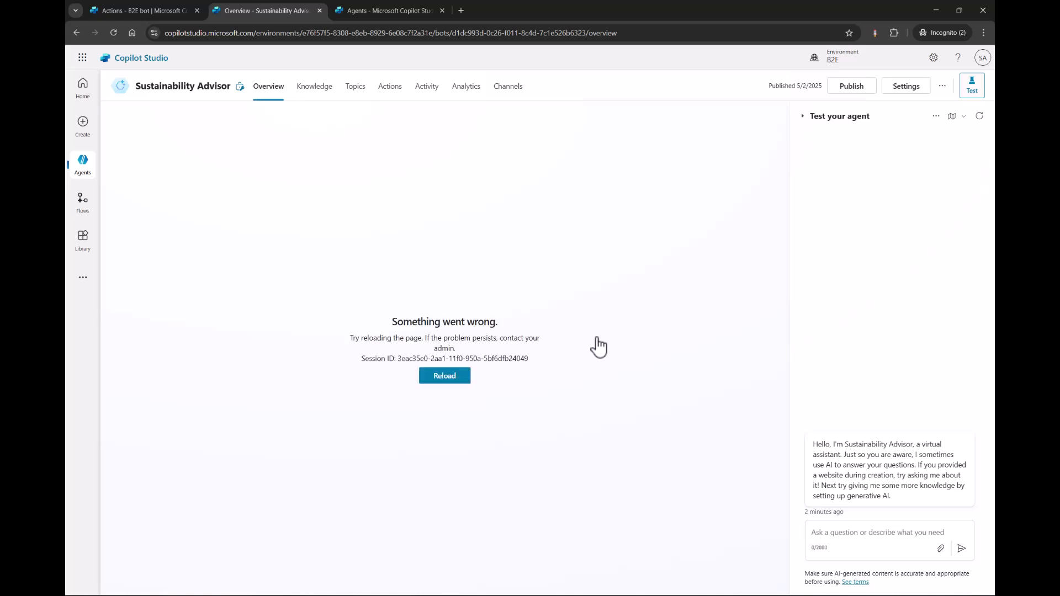
left_click(450, 378)
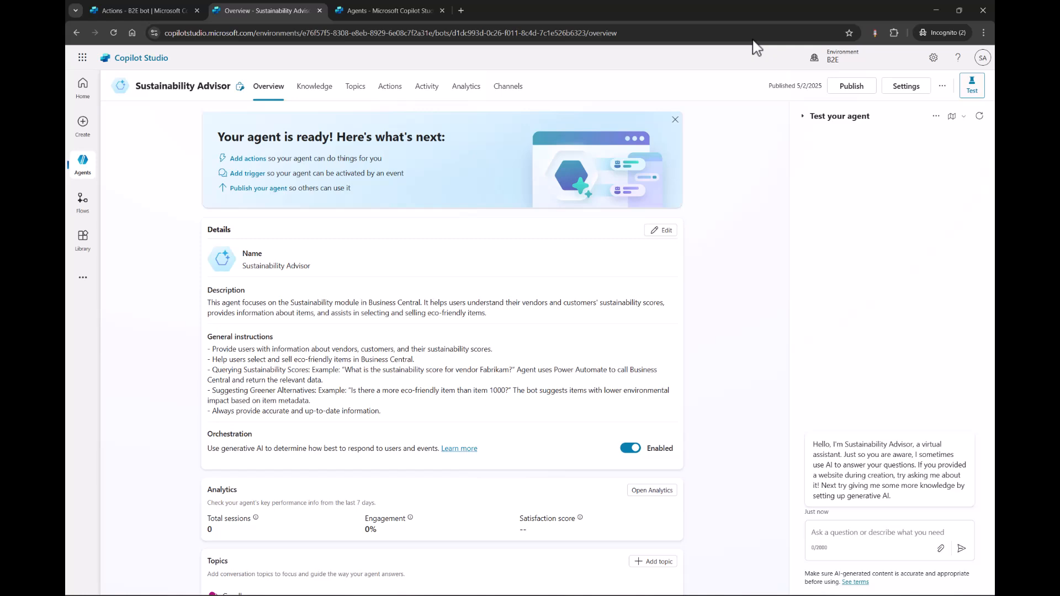
Open the flow behind the Sustainability Advisor's trigger "When a row is added, modified or deleted" in Power Automate.
scroll(743, 237, "down", 5)
scroll(742, 237, "down", 5)
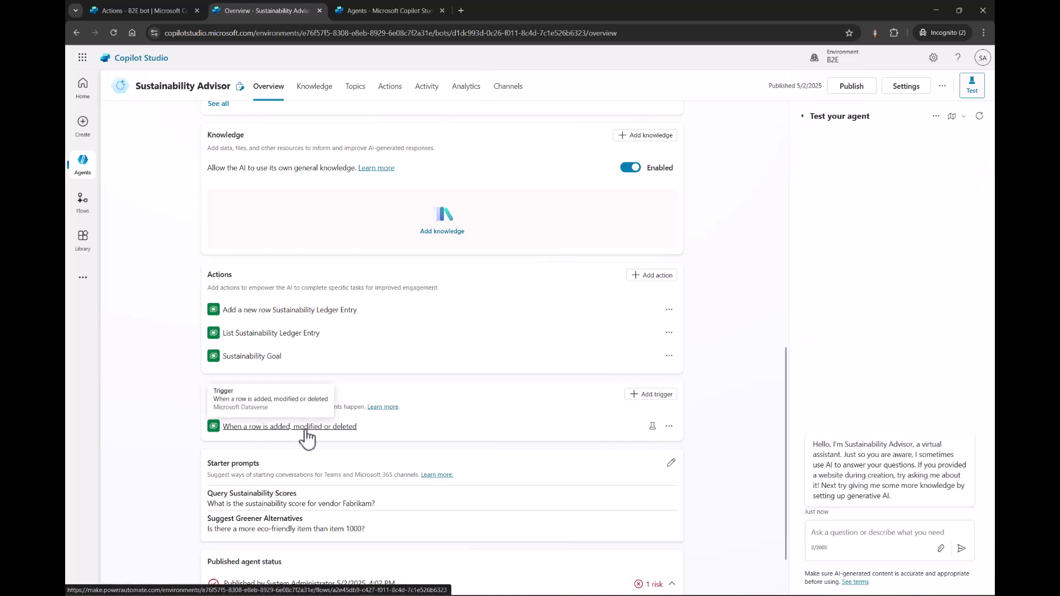
left_click(265, 428)
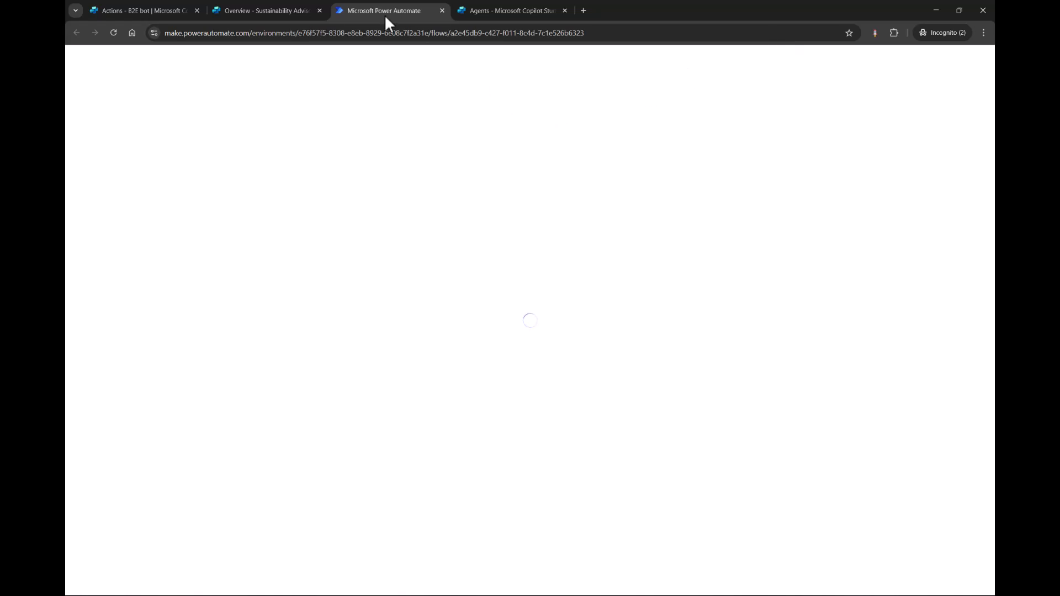
left_click(244, 18)
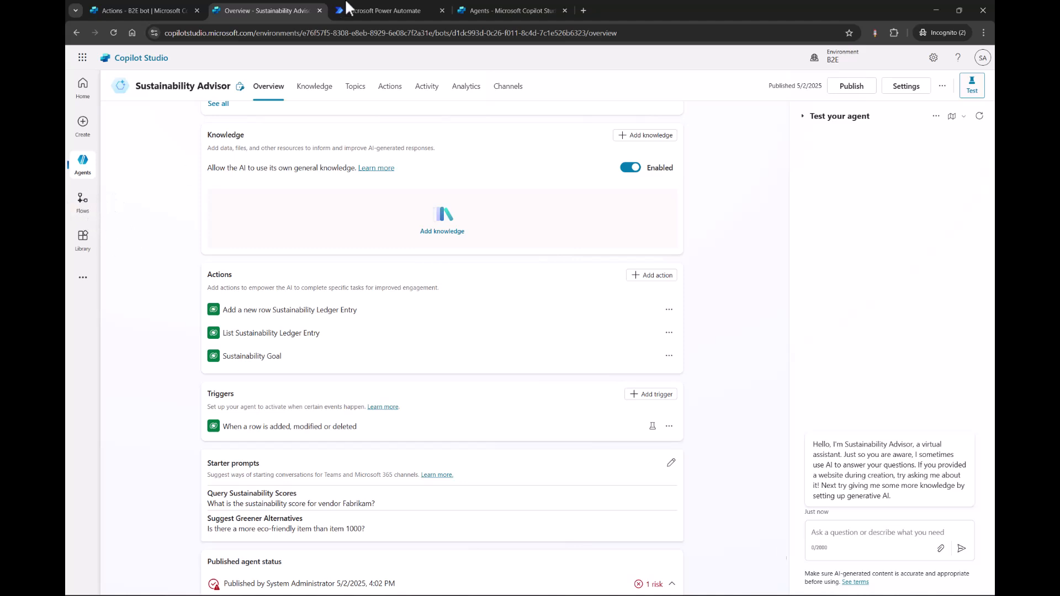
left_click(371, 5)
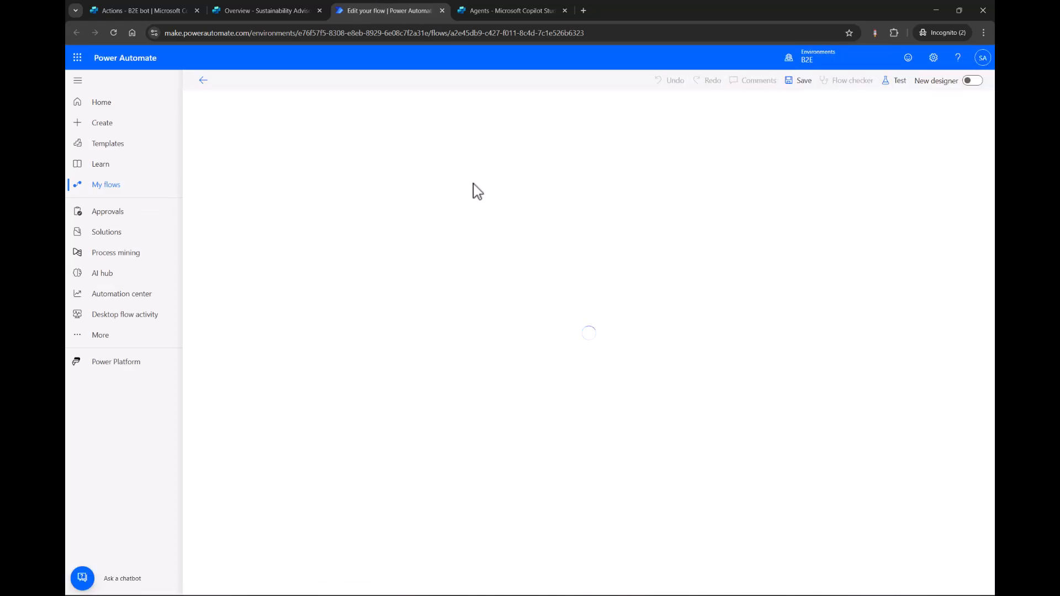
left_click(279, 10)
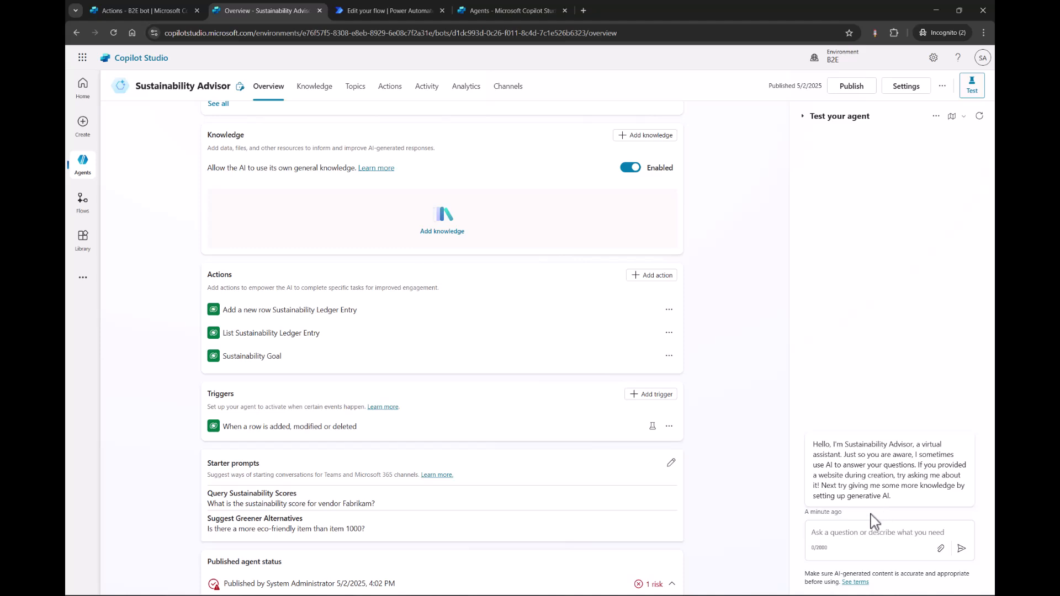
left_click(406, 6)
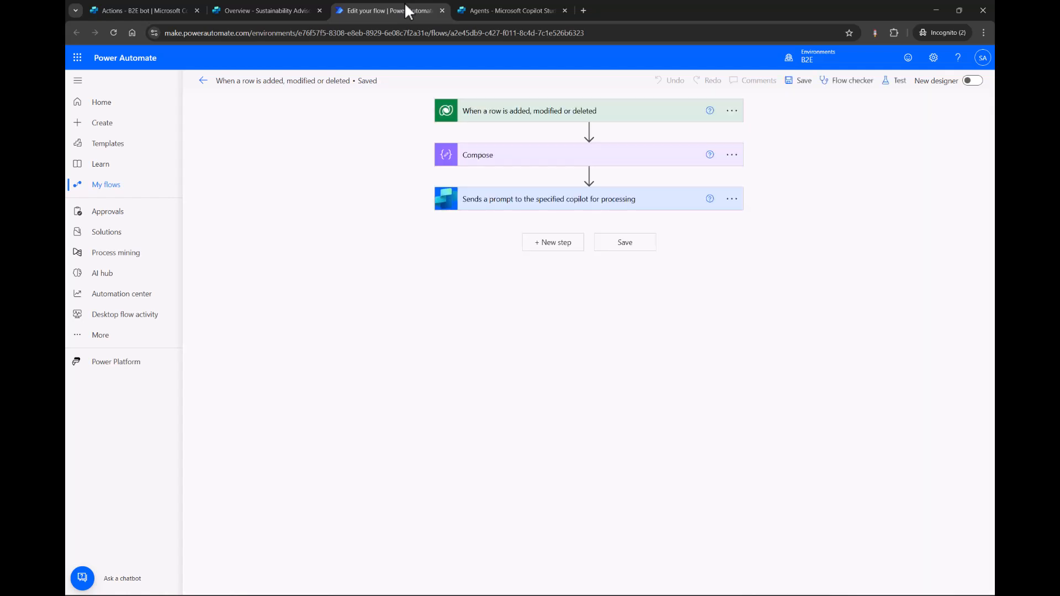
Examine the settings of the flow's Dataverse trigger, its Compose inputs and the prompt sent to the copilot.
left_click(567, 108)
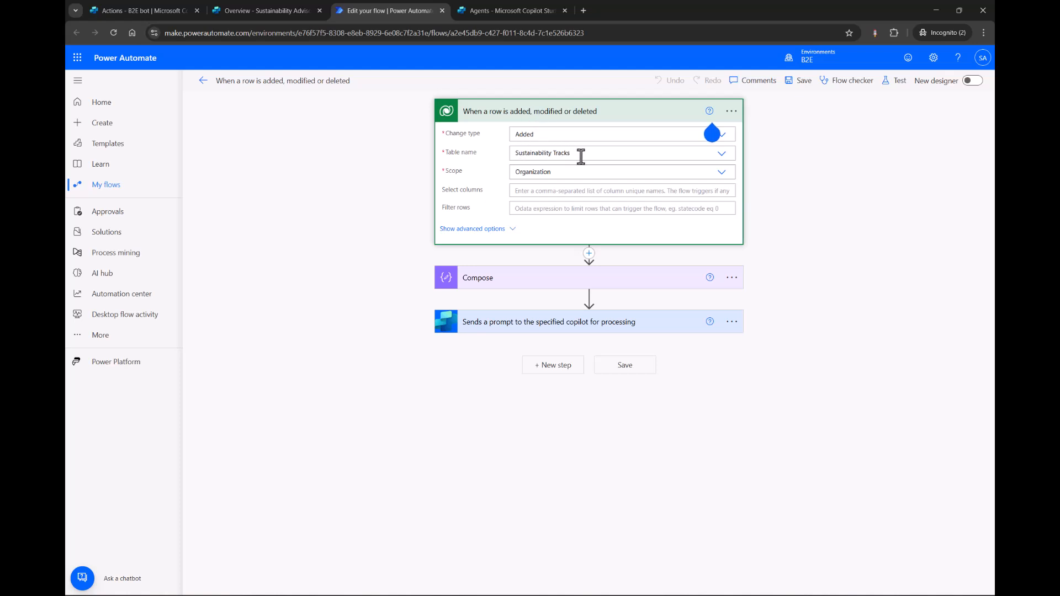
left_click(582, 112)
left_click(547, 158)
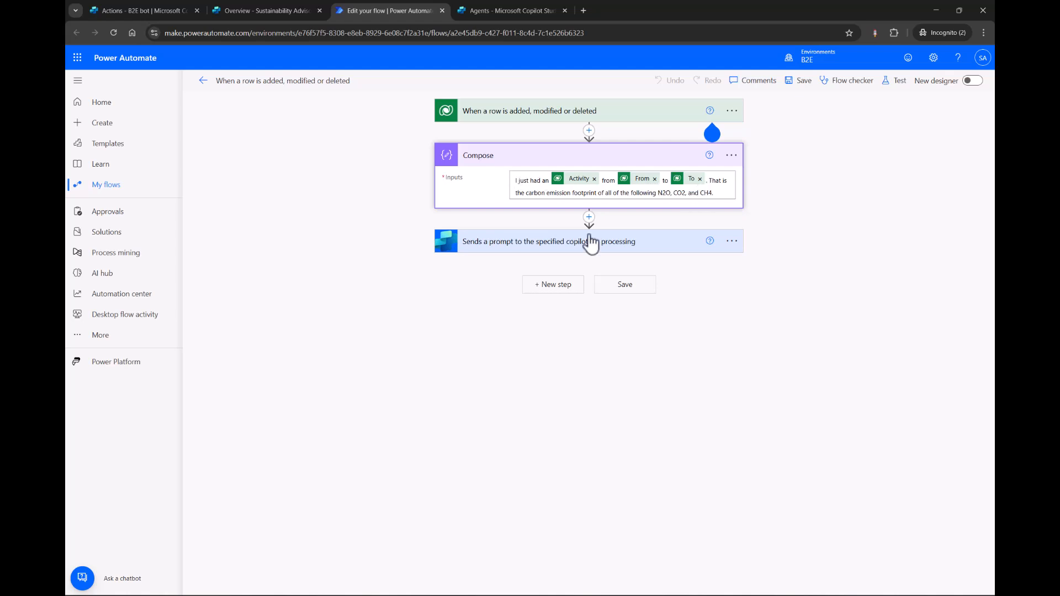
left_click(561, 246)
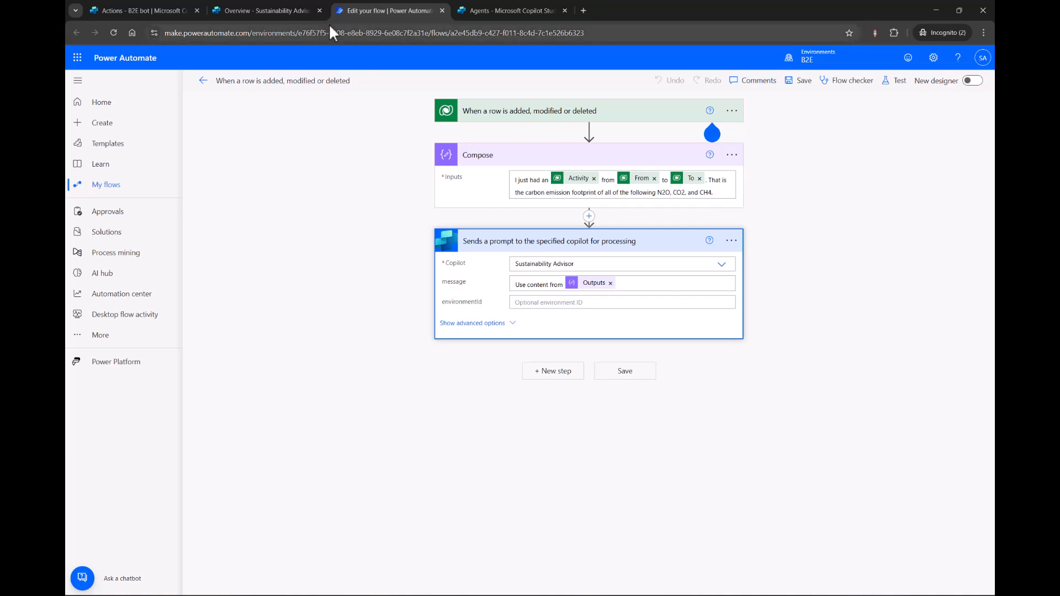
Return to the Sustainability Advisor in Copilot Studio and test its trigger with the May 03, 09:44 AM instance.
left_click(307, 11)
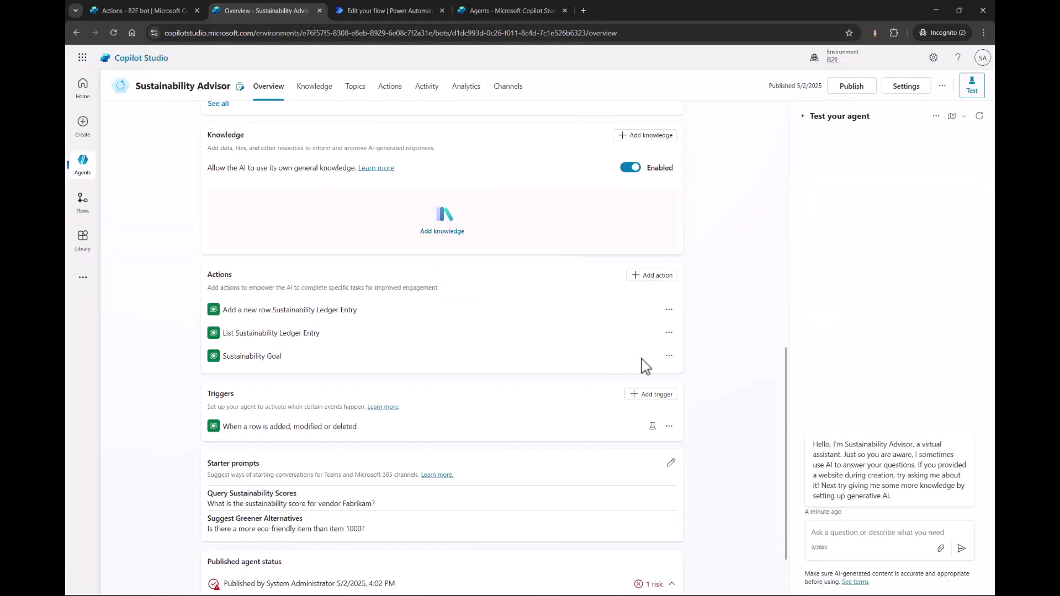
left_click(652, 427)
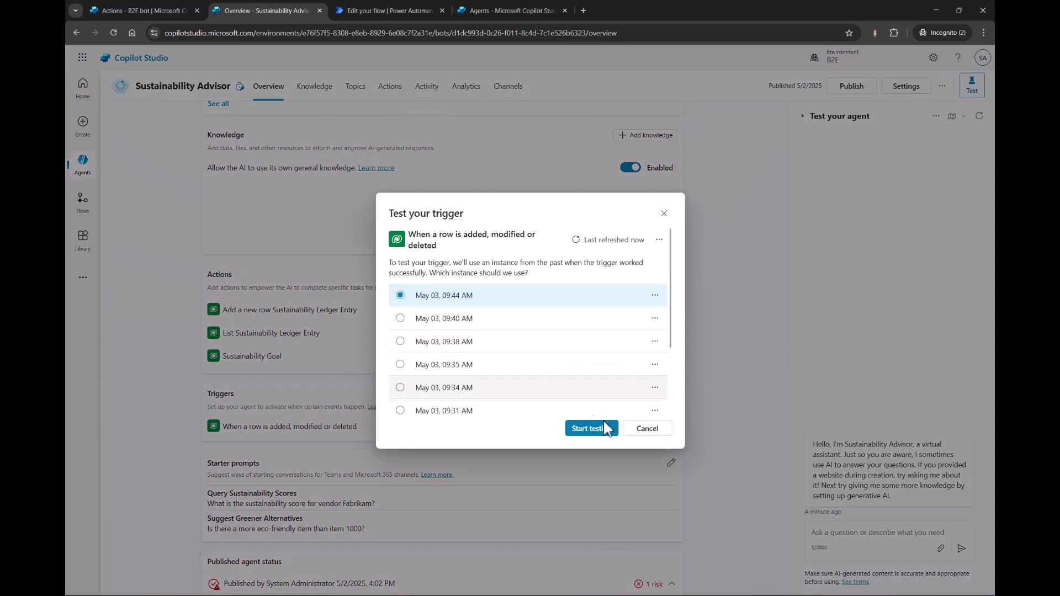
left_click(591, 433)
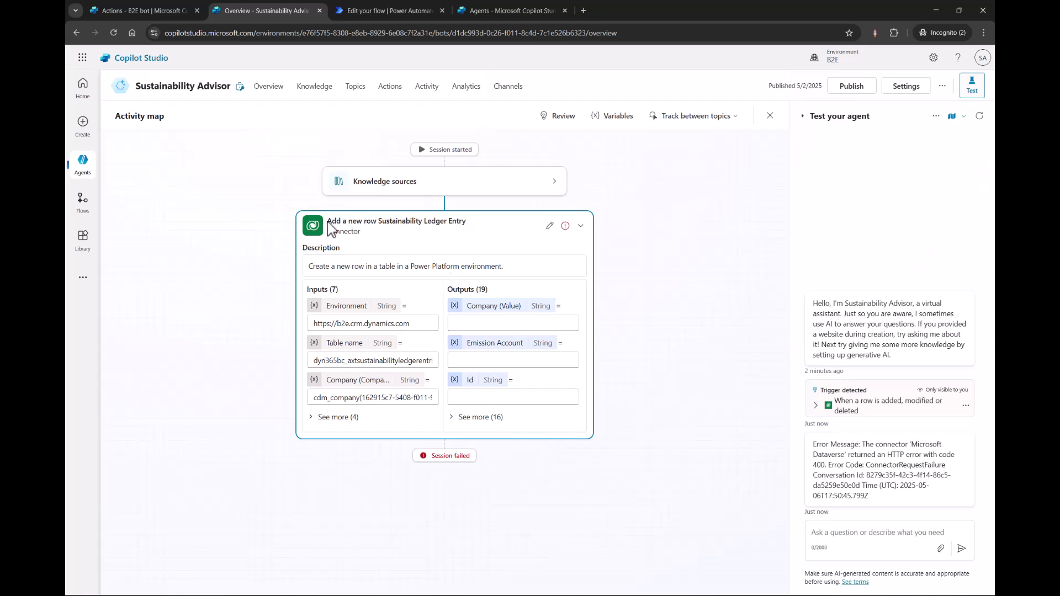
Examine all inputs of the Add a new row Sustainability Ledger Entry action in the activity map, then return to the agent's overview.
left_click_drag(330, 226, 468, 236)
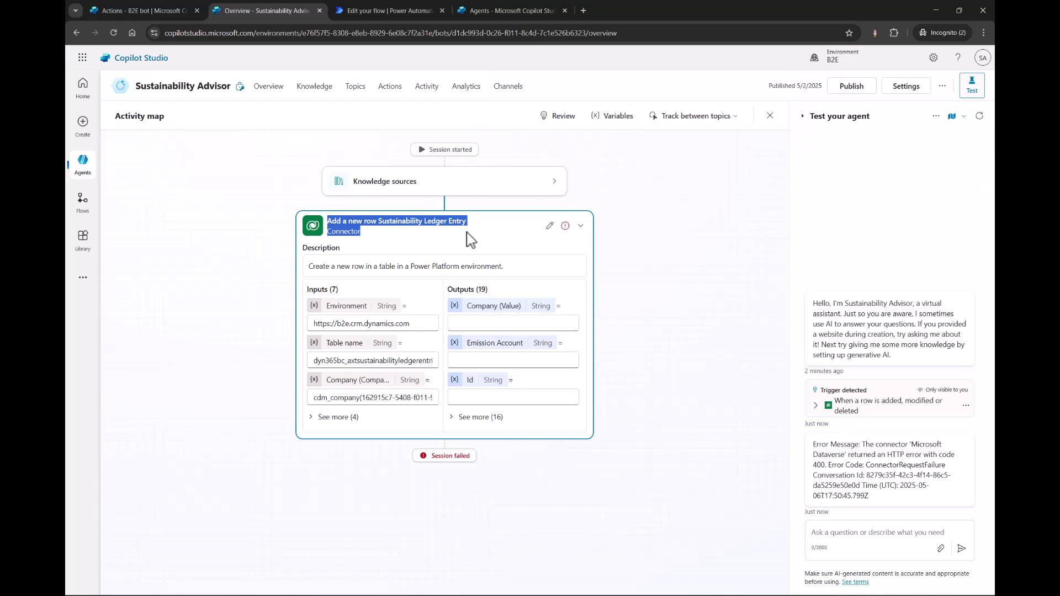
left_click(466, 232)
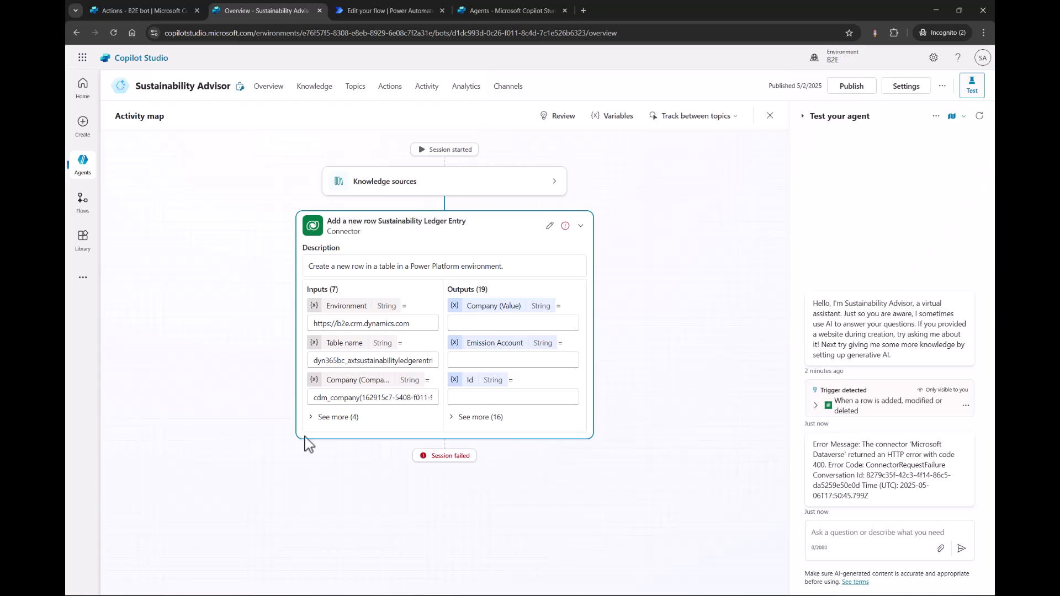
left_click(318, 419)
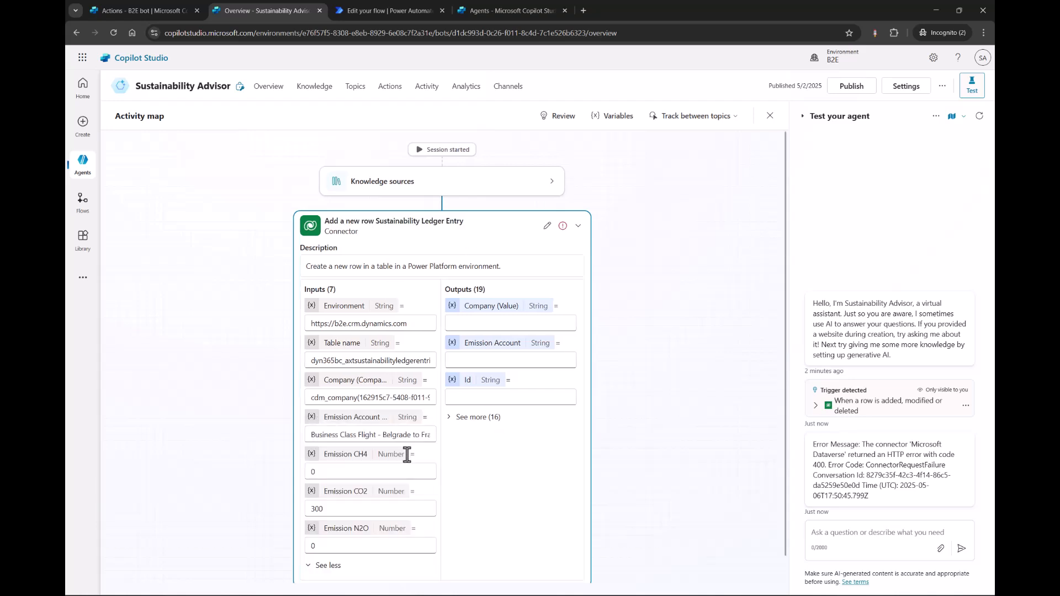
scroll(407, 454, "down", 1)
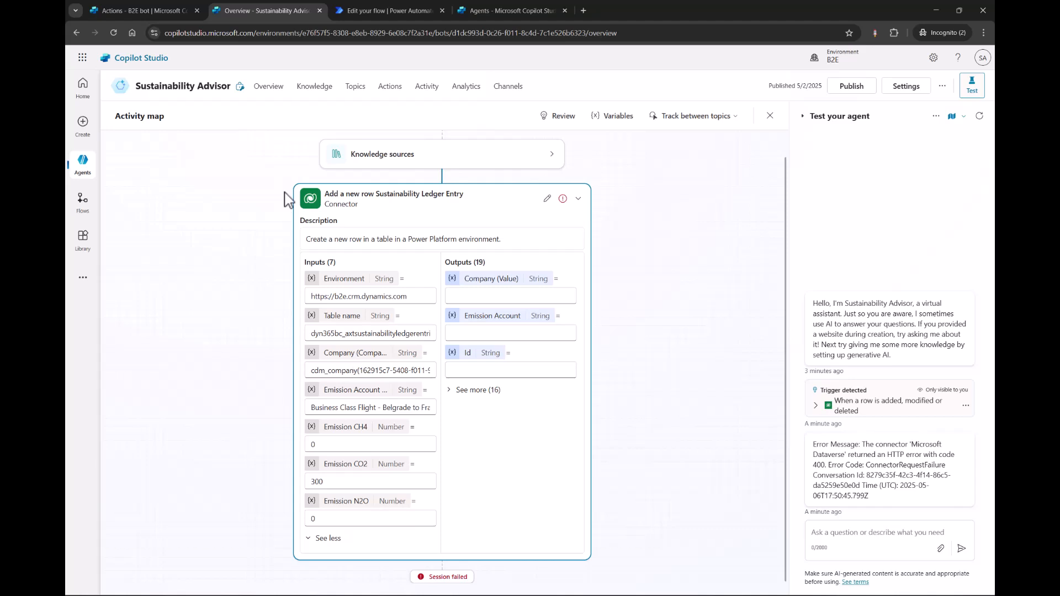
left_click(275, 105)
scroll(260, 273, "up", 1)
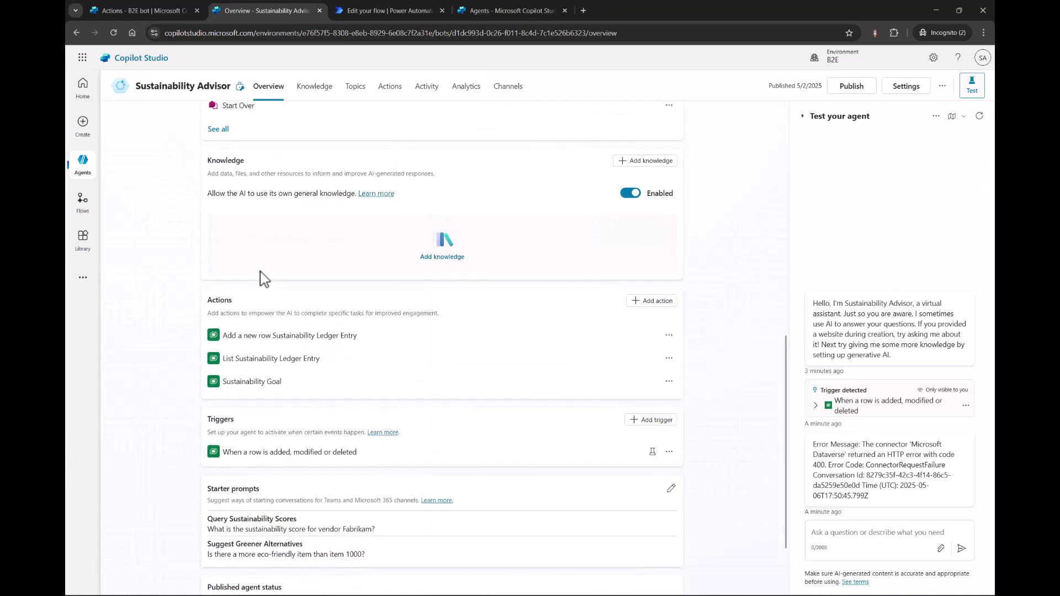
Review the B2E bot's Onboarding knowledge source, then return to the Sustainability Advisor's actions and triggers.
left_click(147, 9)
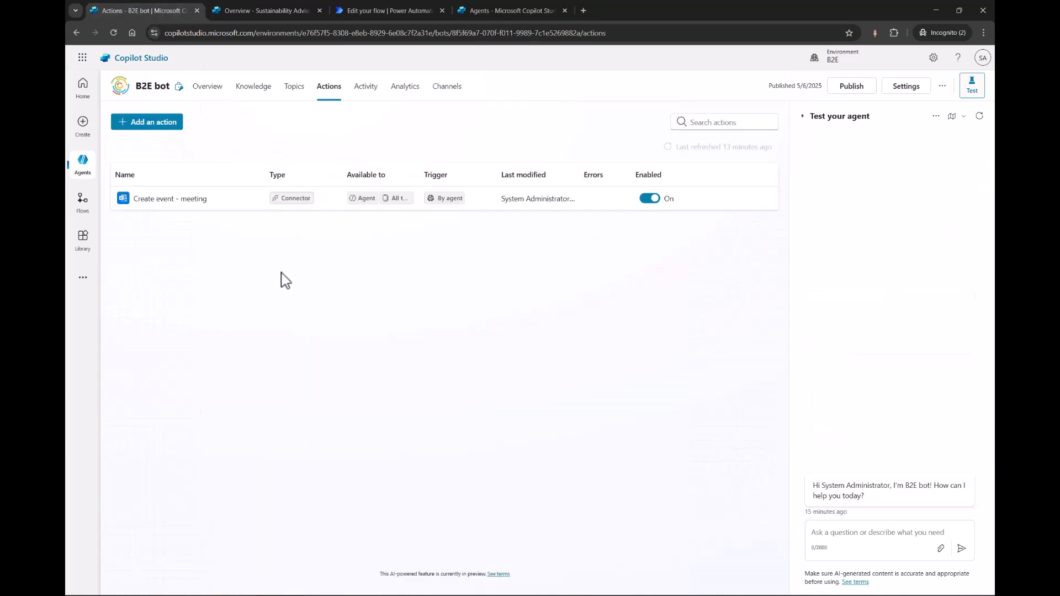
left_click(248, 94)
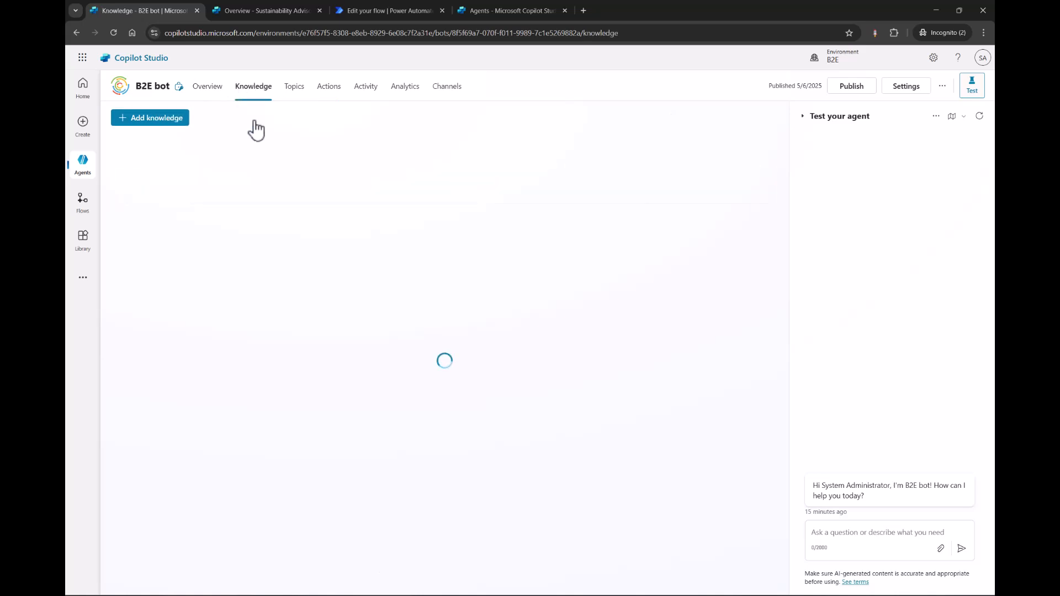
mouse_move(156, 201)
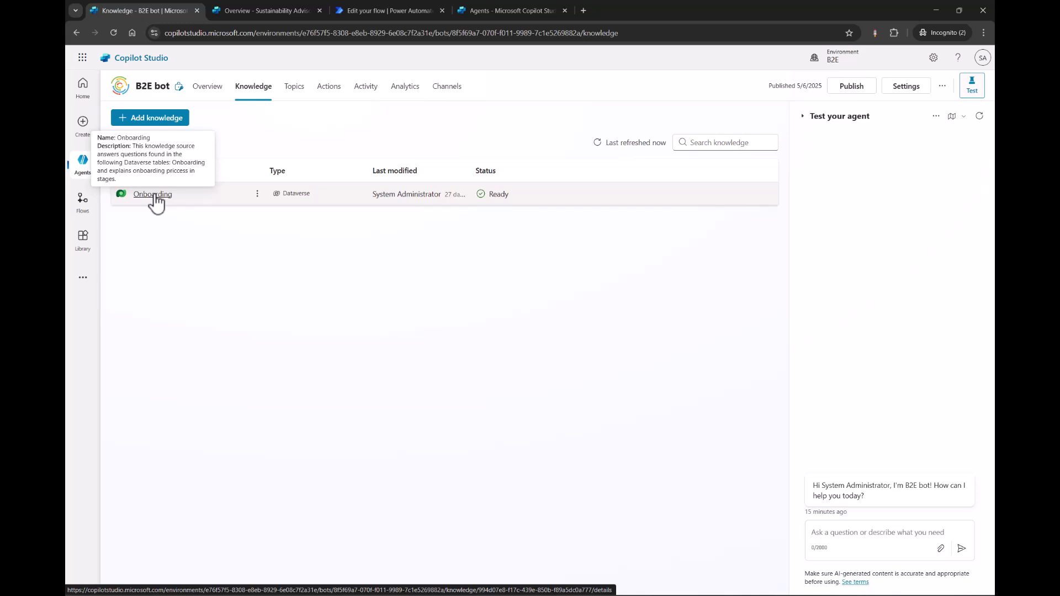
left_click(238, 11)
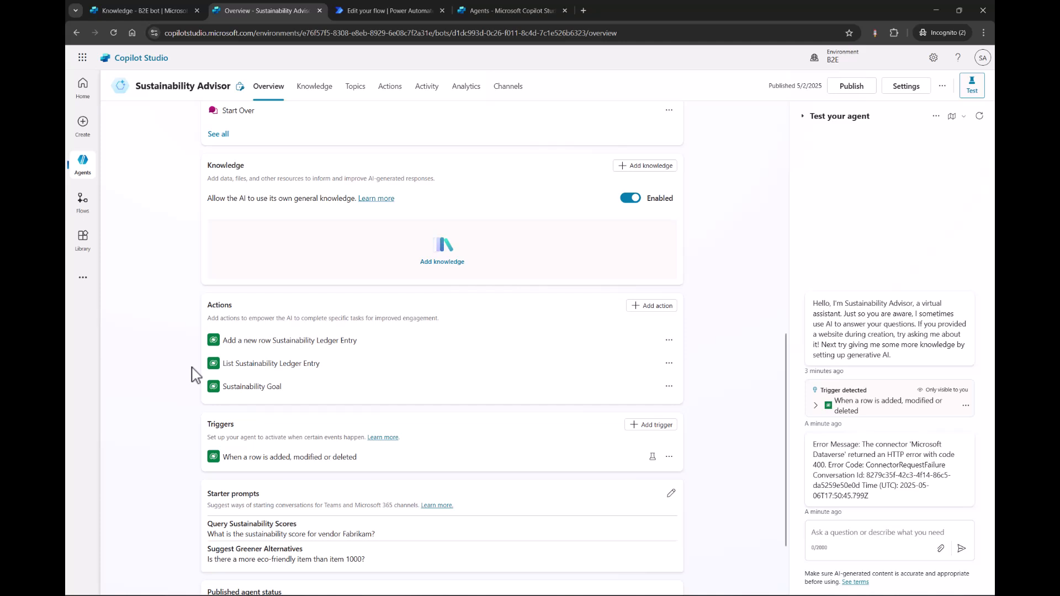
scroll(194, 375, "down", 1)
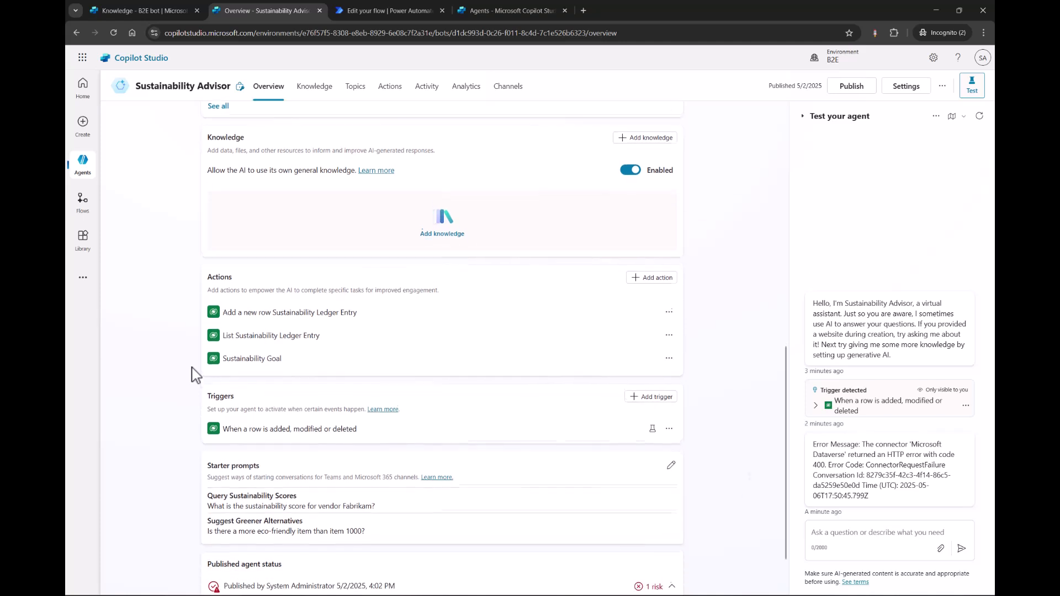